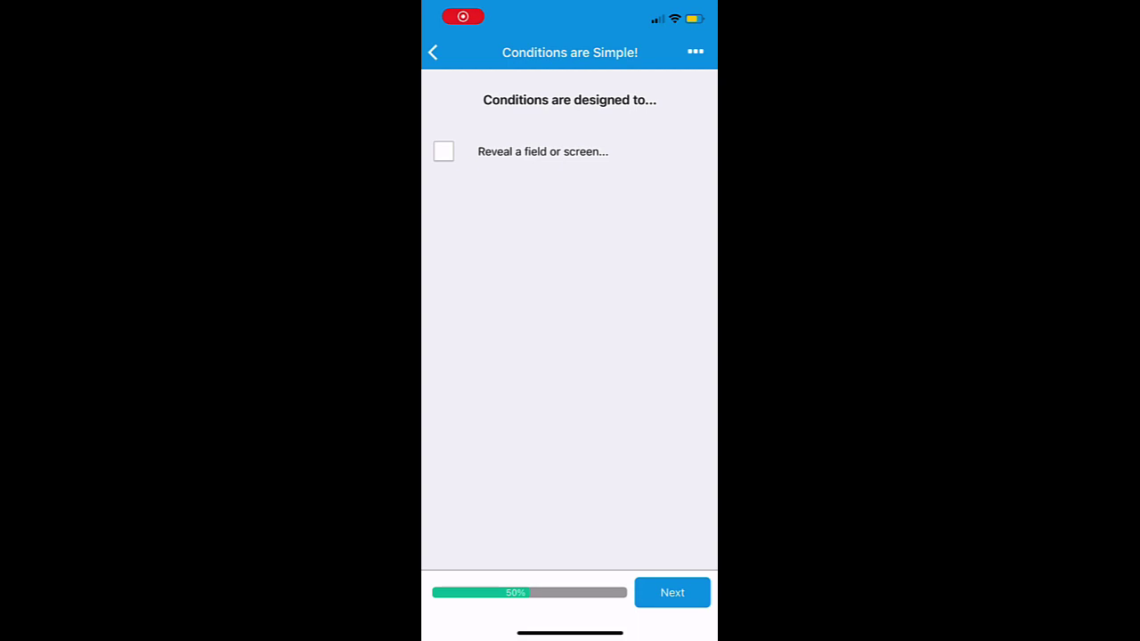
Tick "Reveal a field or screen...", select both What's and Next? under Ta-da!, and tick "Or hide a field or screen.".
left_click(443, 152)
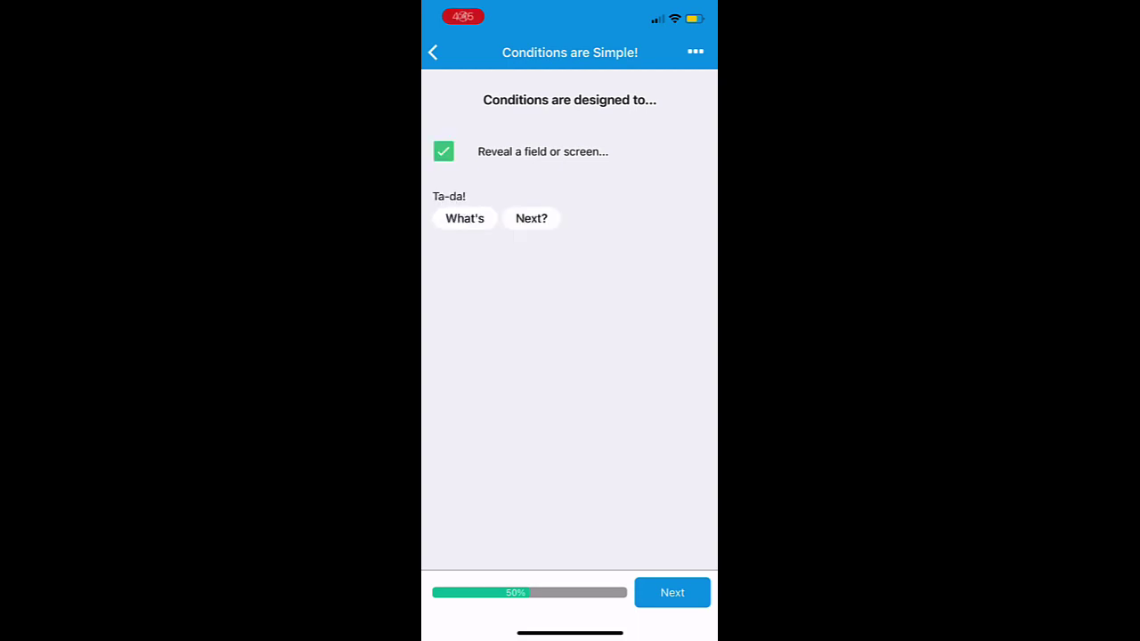
left_click(464, 218)
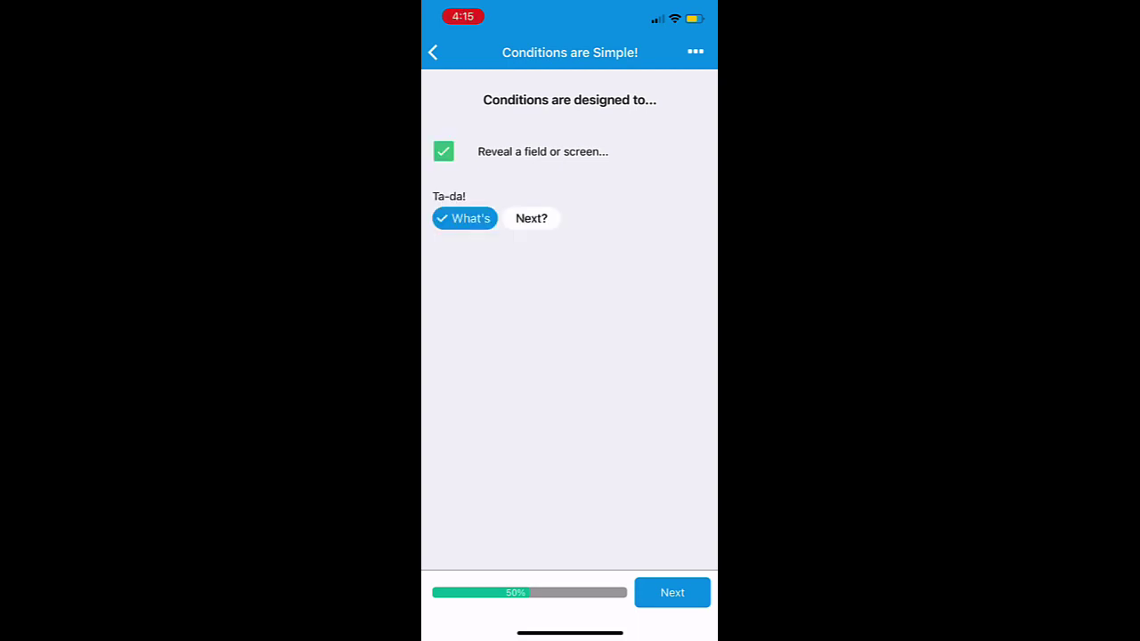
left_click(530, 219)
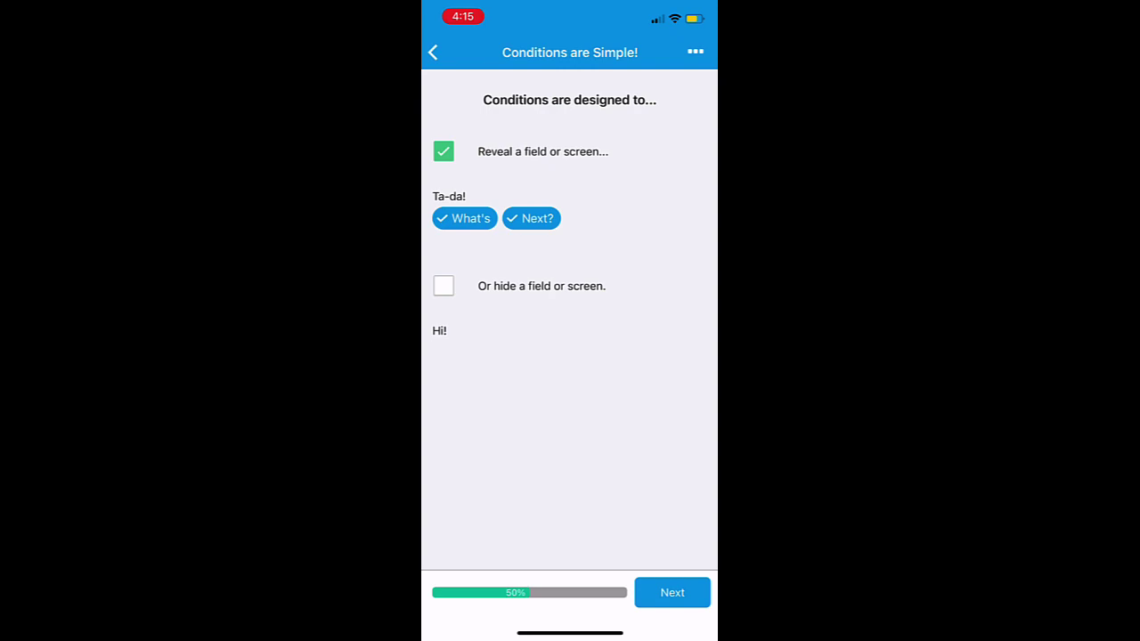
left_click(444, 286)
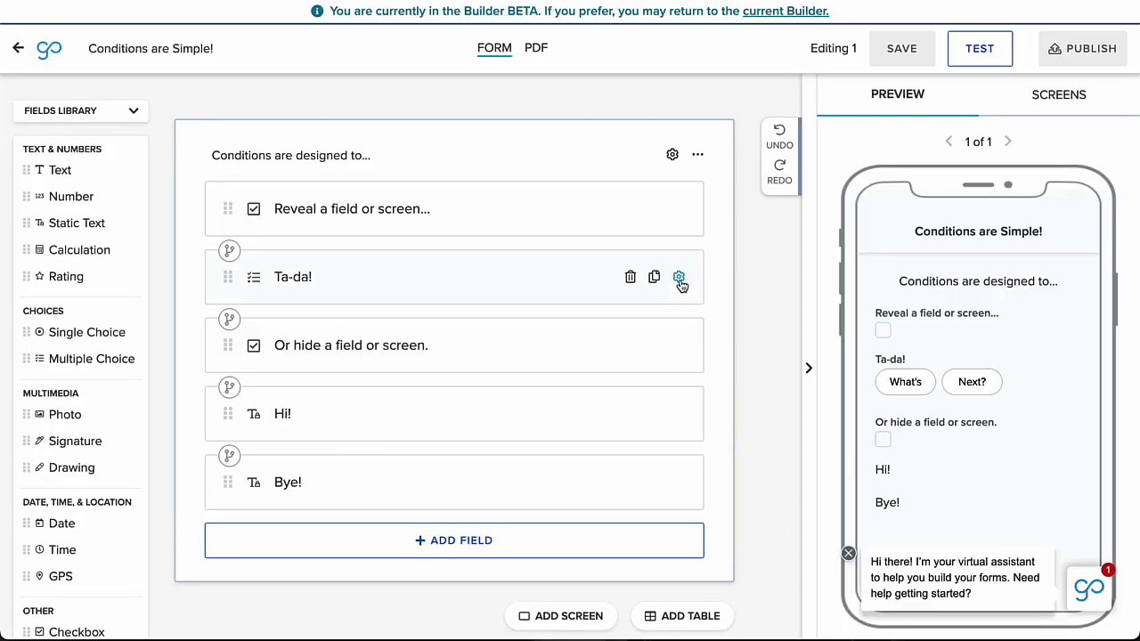
Review the conditions set on the Ta-da! field, then close its settings.
left_click(680, 279)
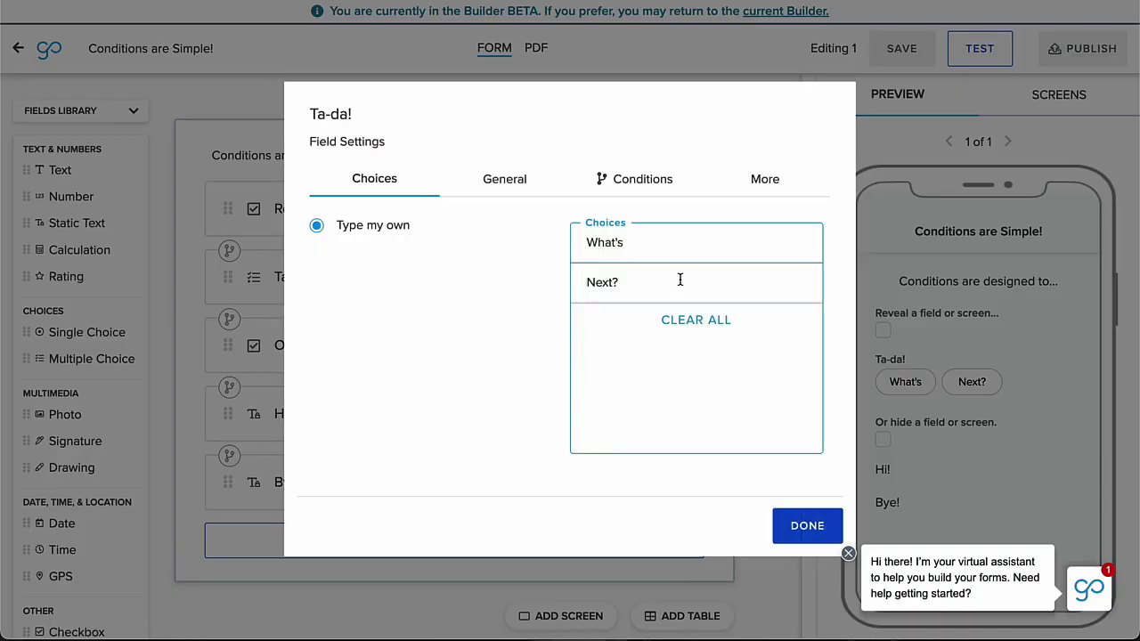
left_click(646, 183)
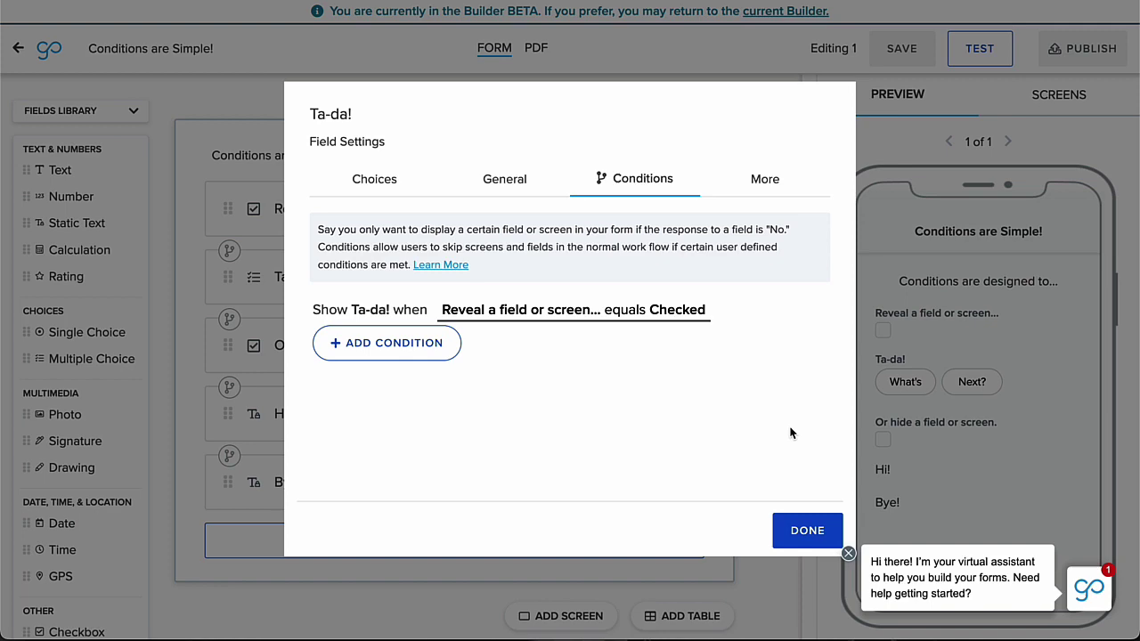
left_click(801, 533)
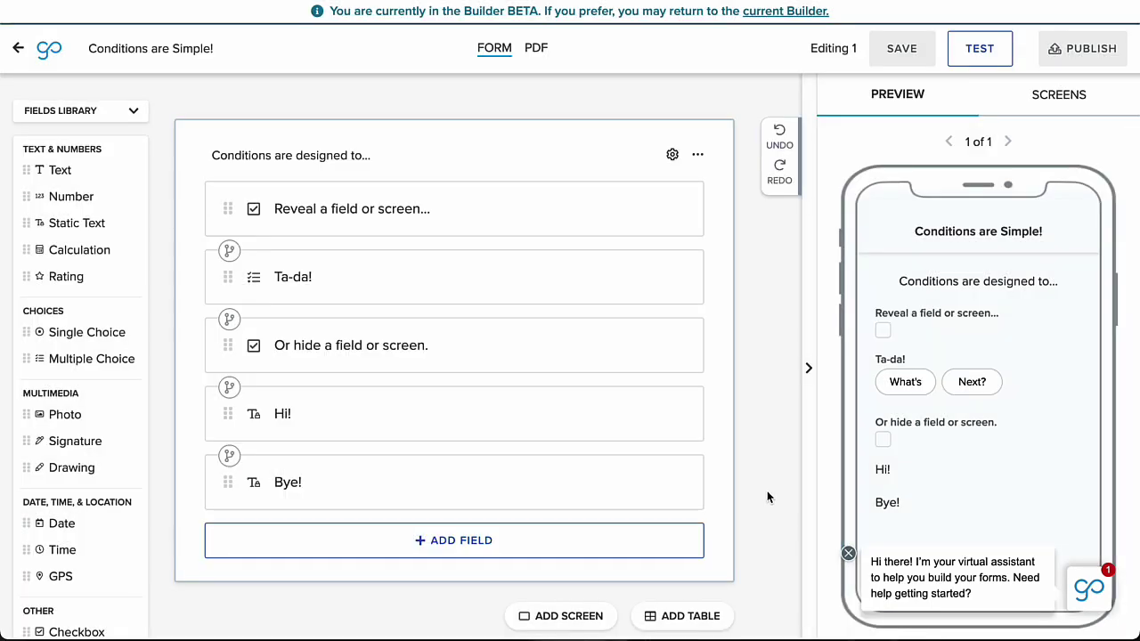
Check the condition settings of the "Conditions are designed to..." screen, then close them.
left_click(672, 155)
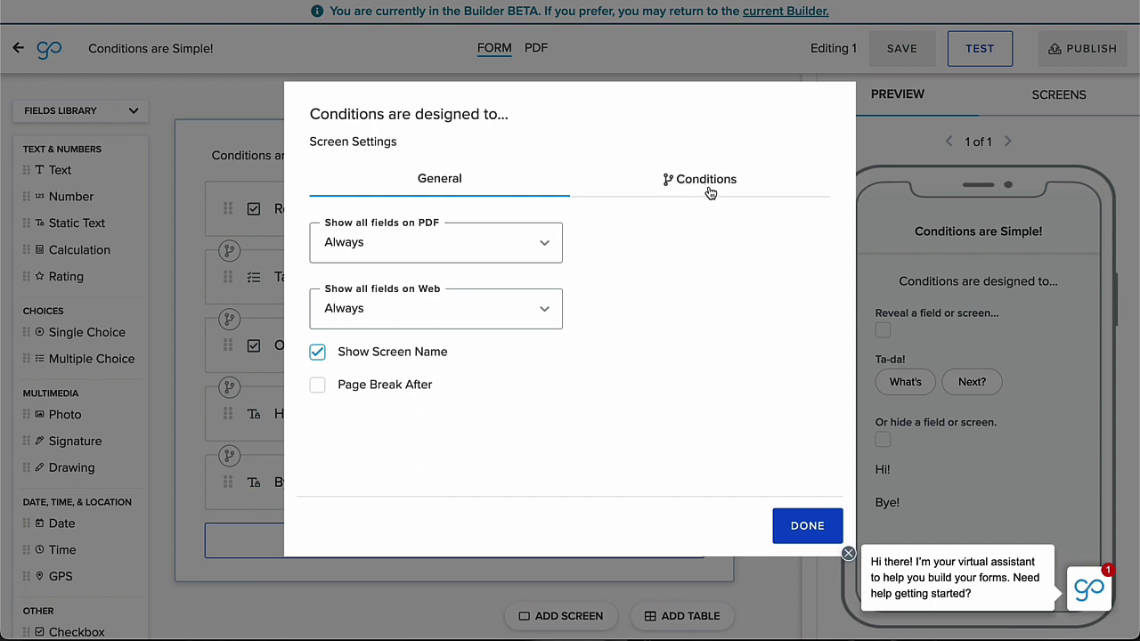
left_click(710, 190)
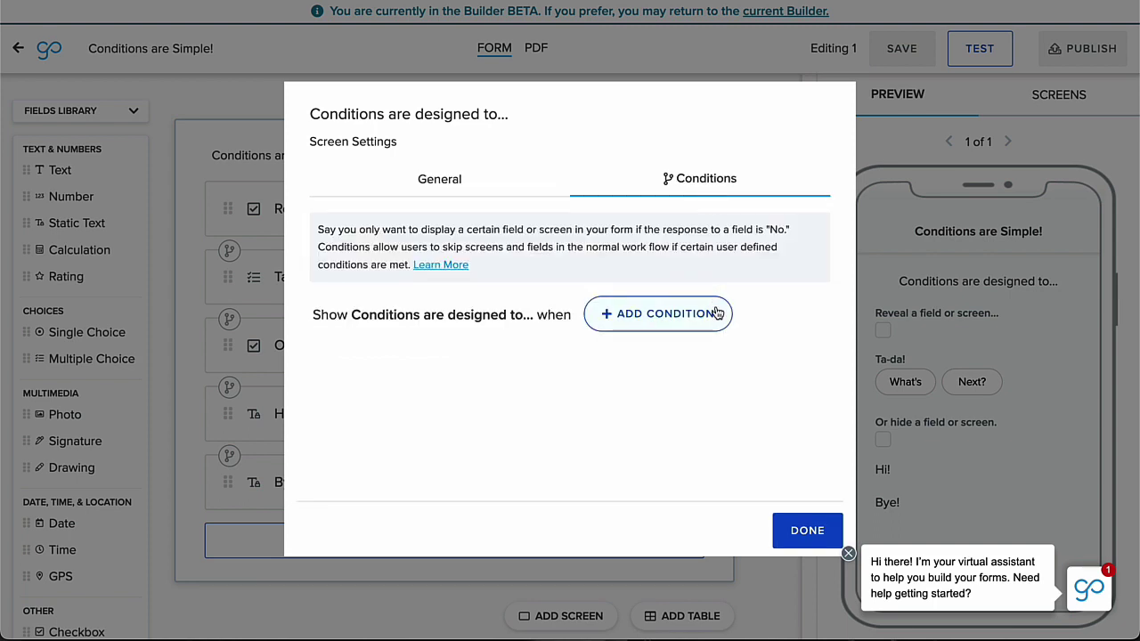
left_click(808, 529)
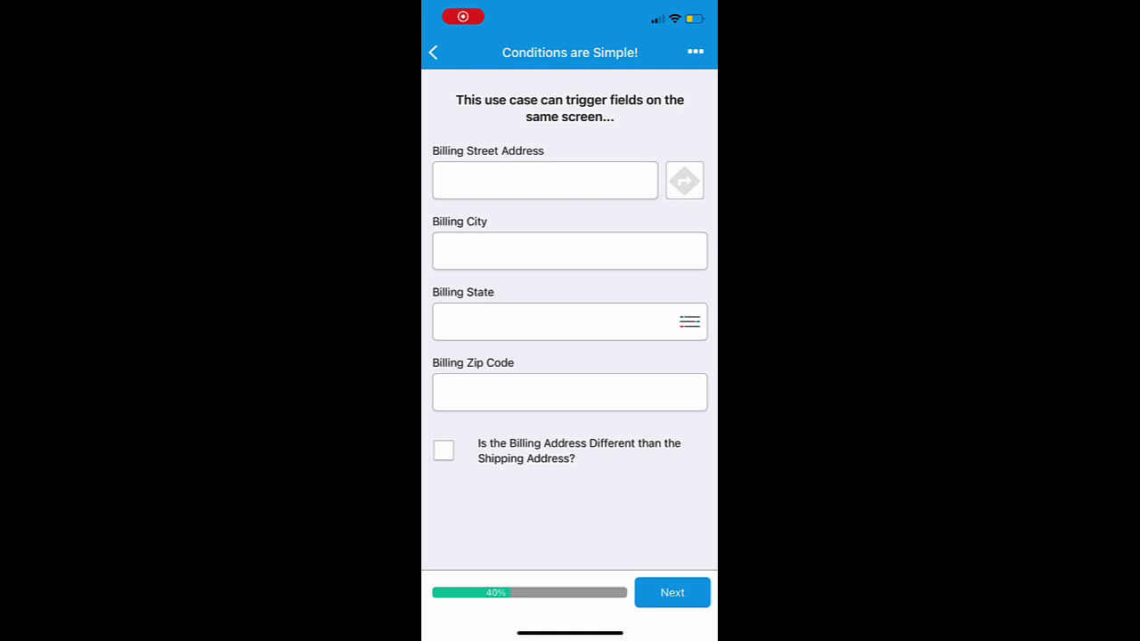
Tick the checkbox for a billing address different than the shipping address, review the shipping fields and advance to the following screen.
left_click(444, 451)
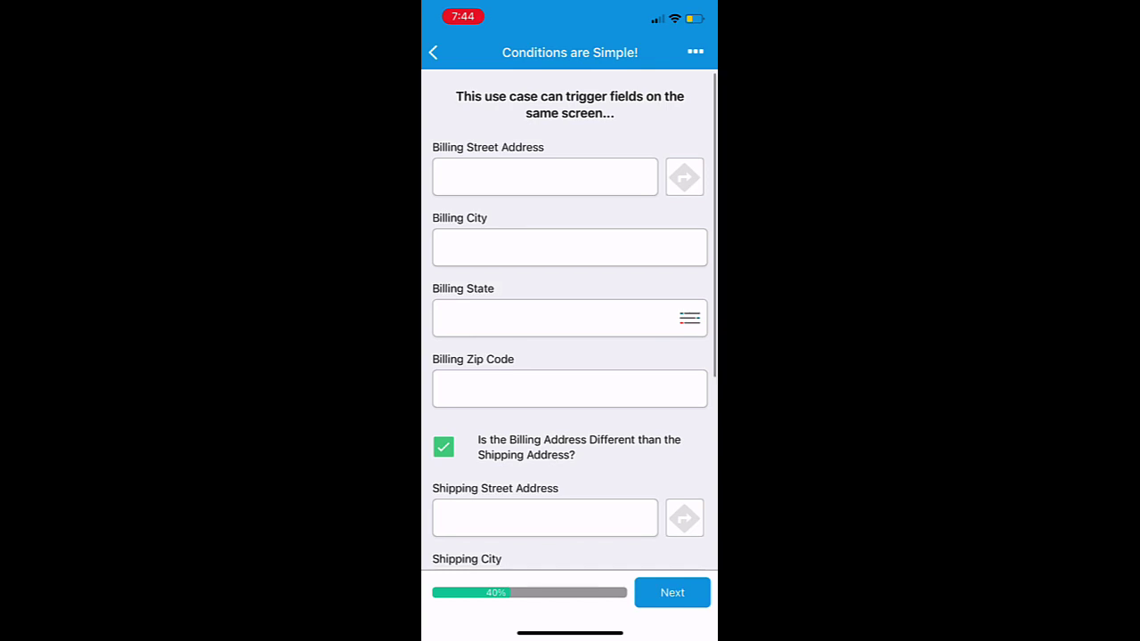
scroll(570, 356, "down", 5)
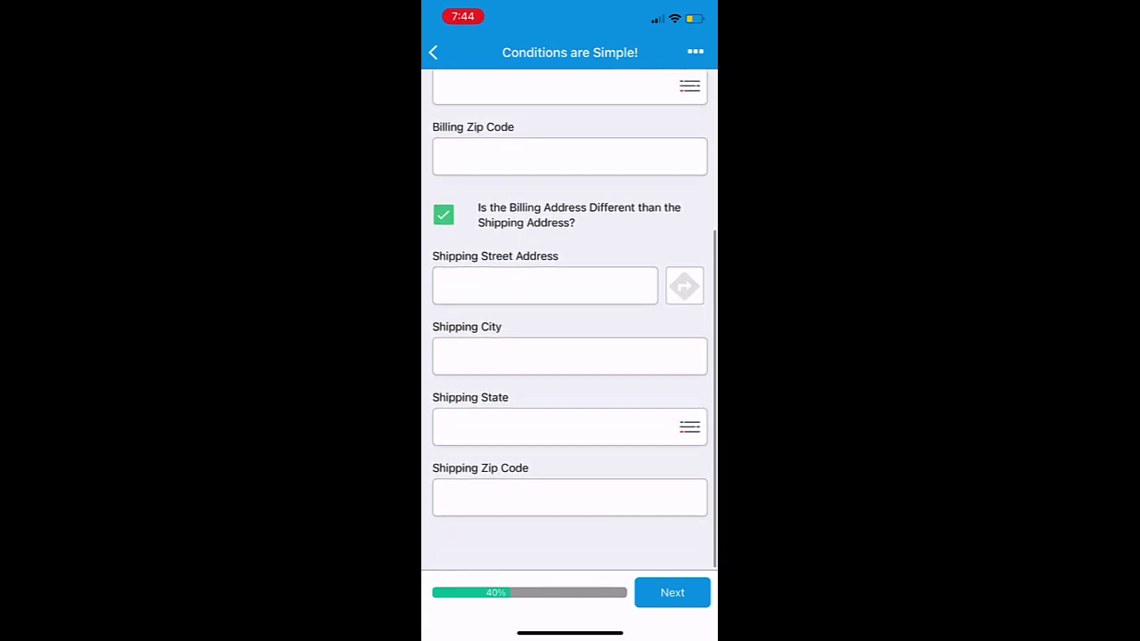
left_click(673, 592)
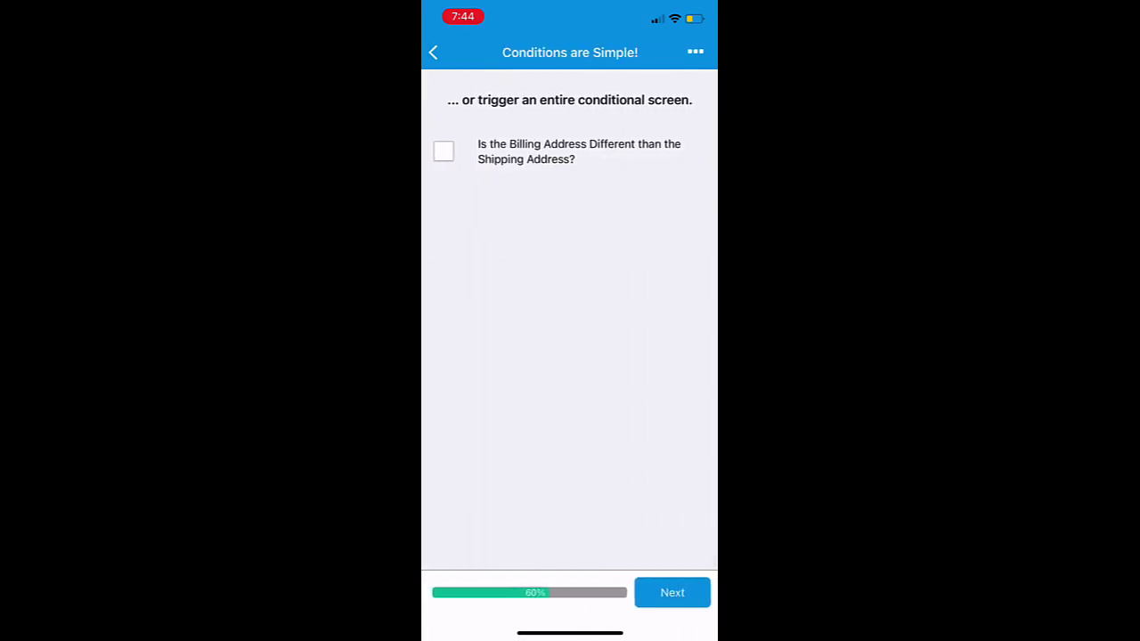
Test the conditional Shipping Information screen by advancing with the address-difference checkbox ticked, then going back and advancing with it unticked.
left_click(444, 152)
left_click(672, 592)
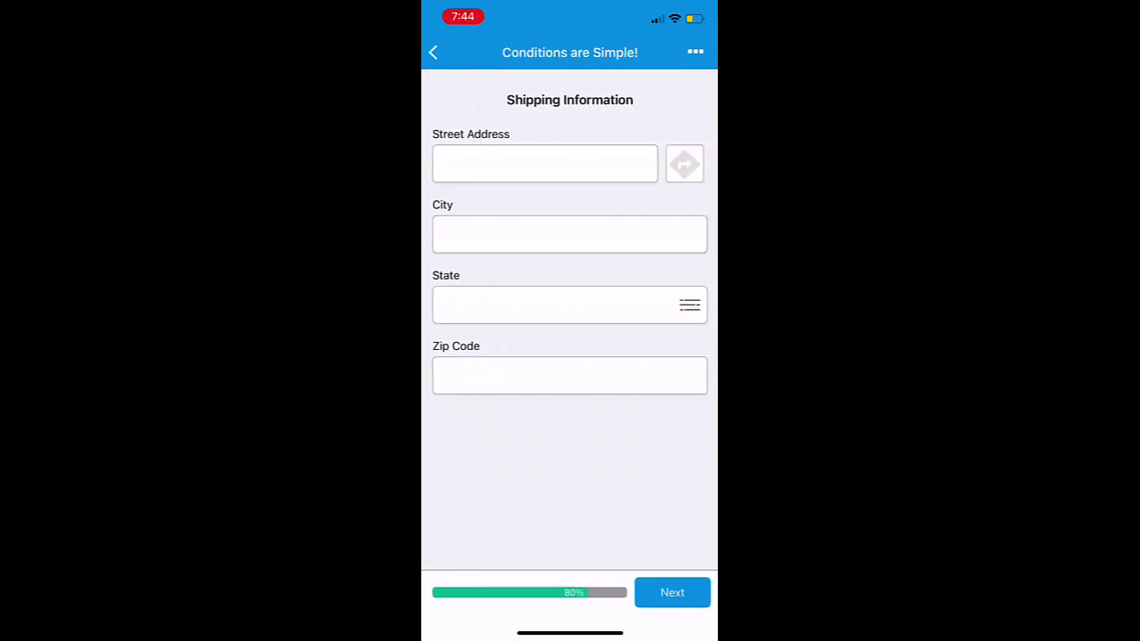
left_click(433, 53)
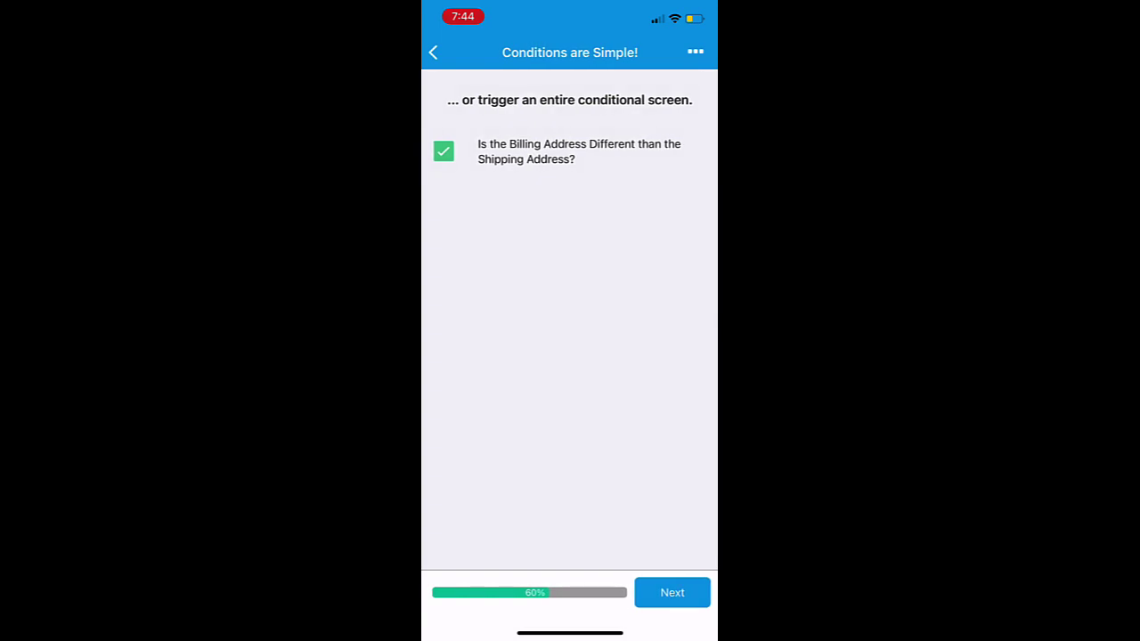
left_click(444, 151)
left_click(673, 592)
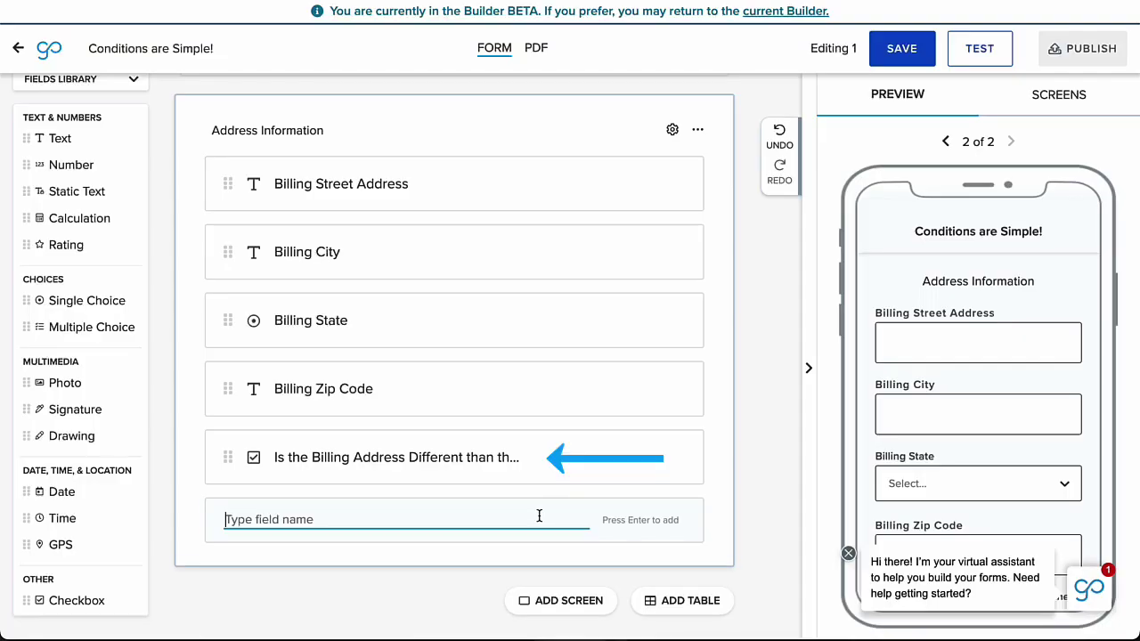
Add a Shipping Street Address field to the Address Information screen and start a new display condition for it.
type("Shipping Street Address")
key("Return")
left_click(679, 526)
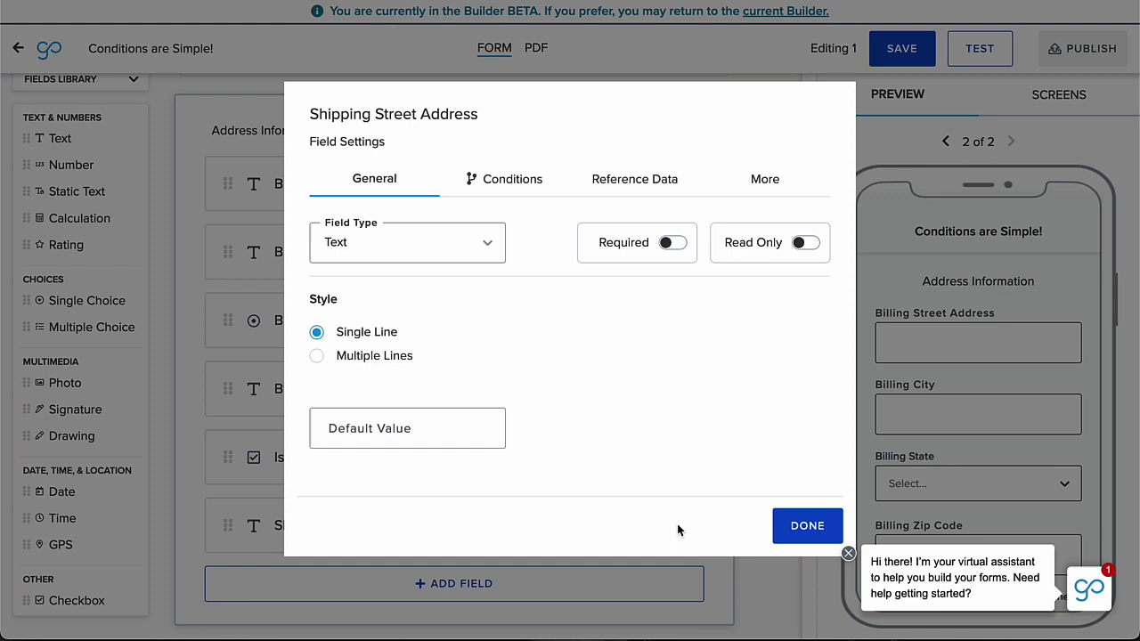
left_click(532, 189)
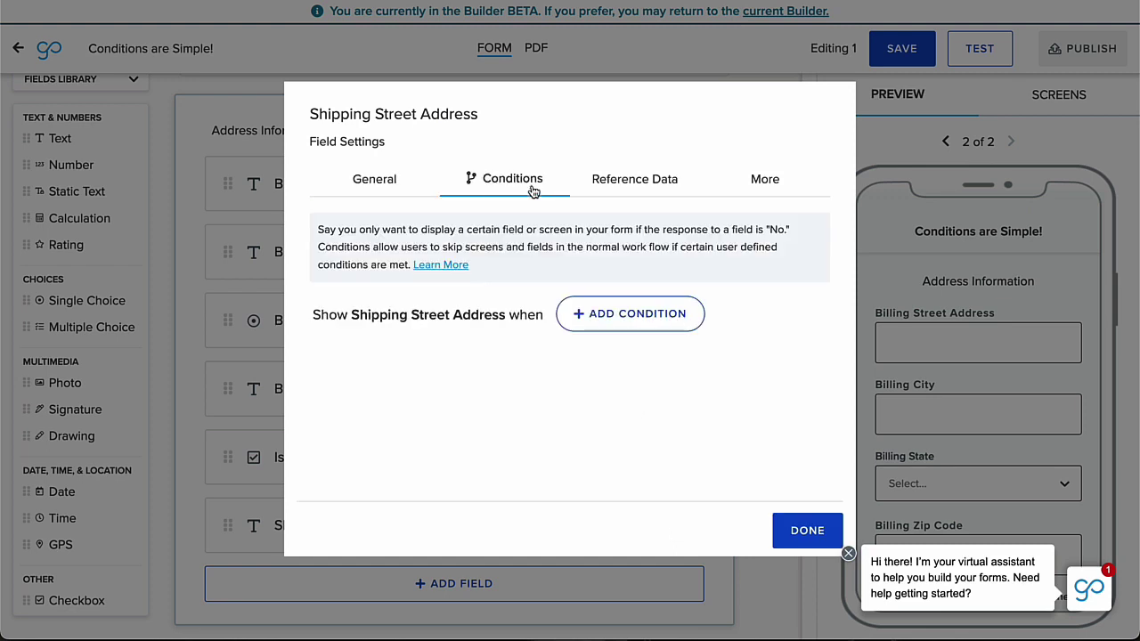
left_click(593, 326)
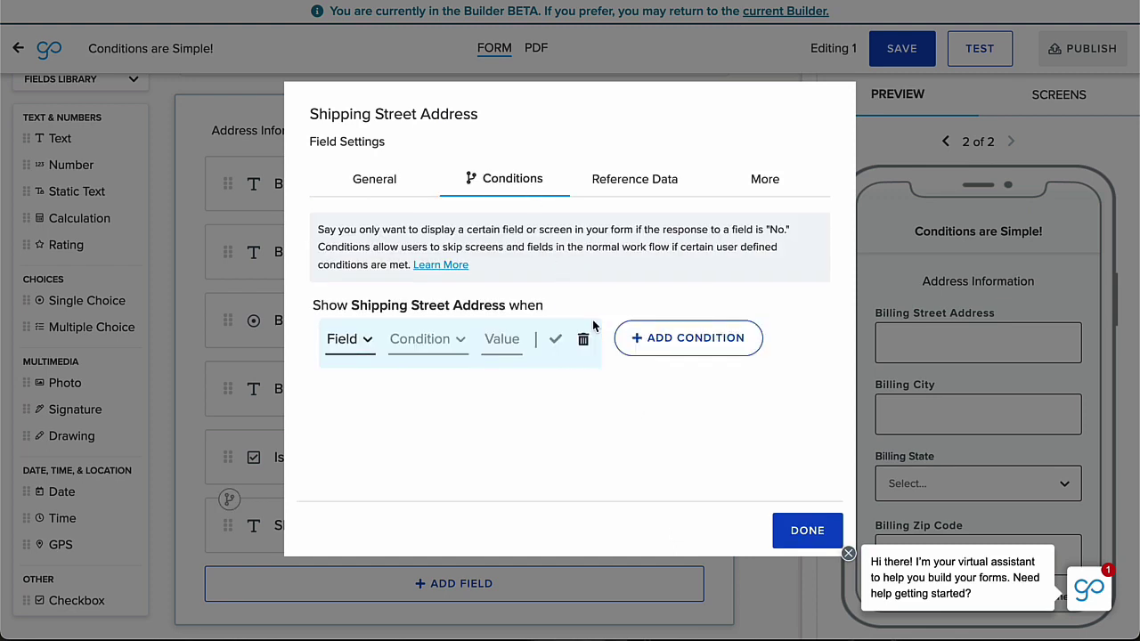
Base the condition on the Address Information field "Is the Billing Address Different than the Shipping Address?".
left_click(347, 343)
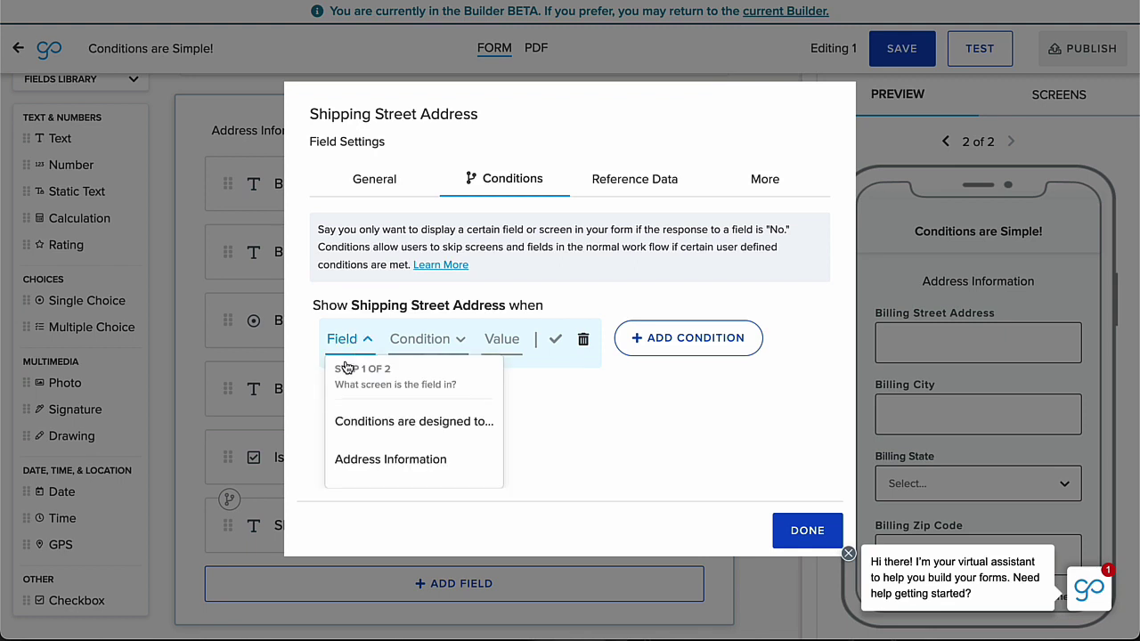
left_click(383, 470)
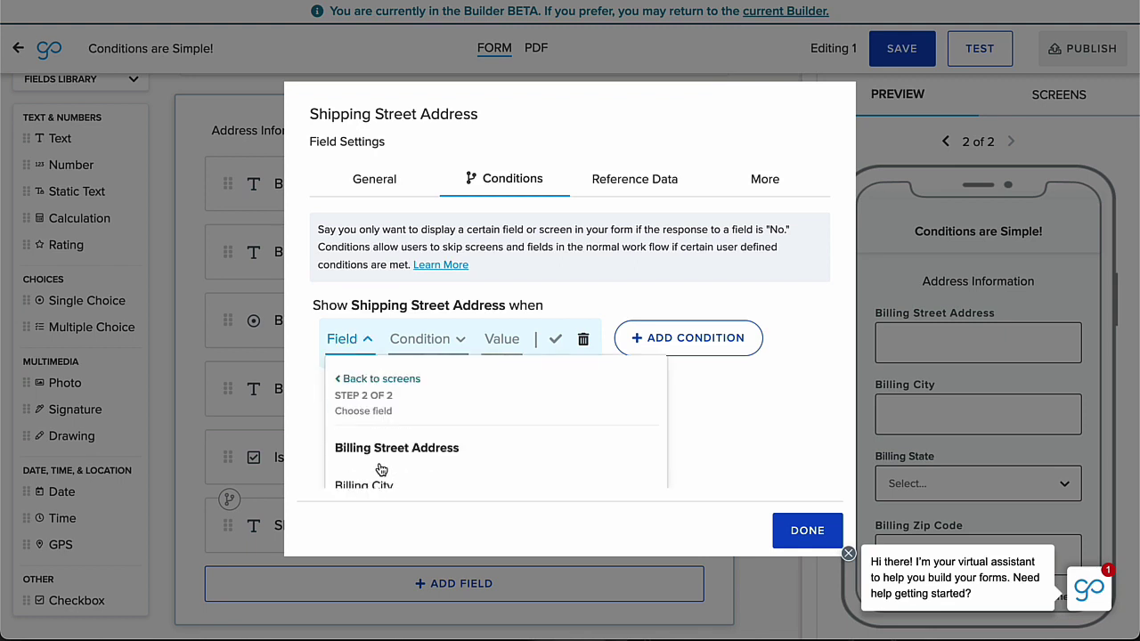
scroll(705, 441, "down", 1)
scroll(707, 441, "down", 2)
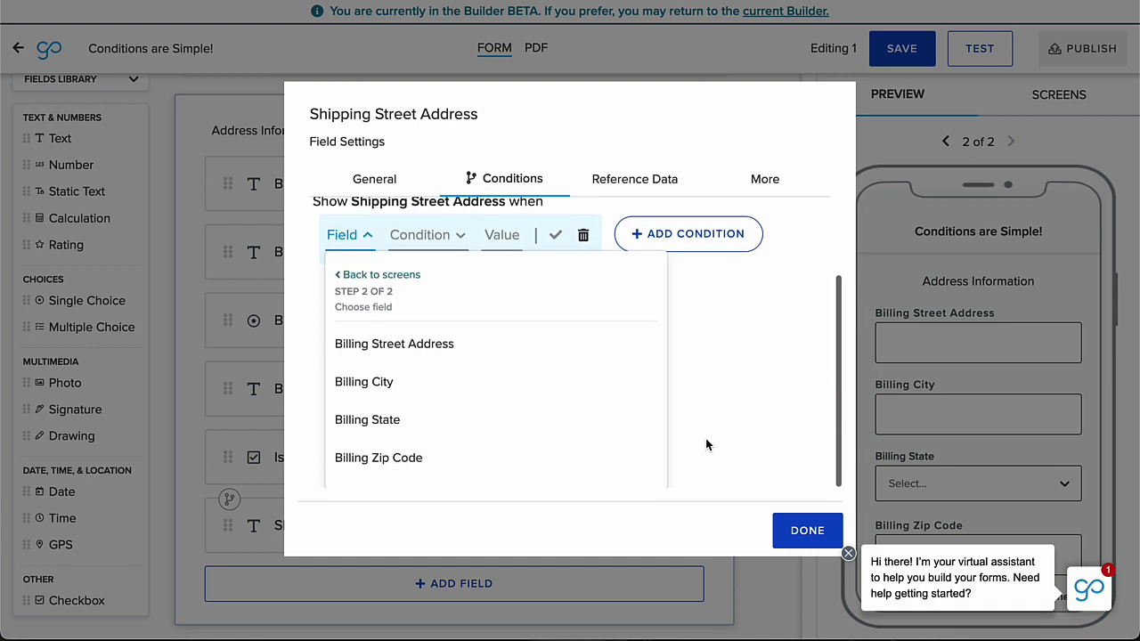
scroll(602, 445, "down", 1)
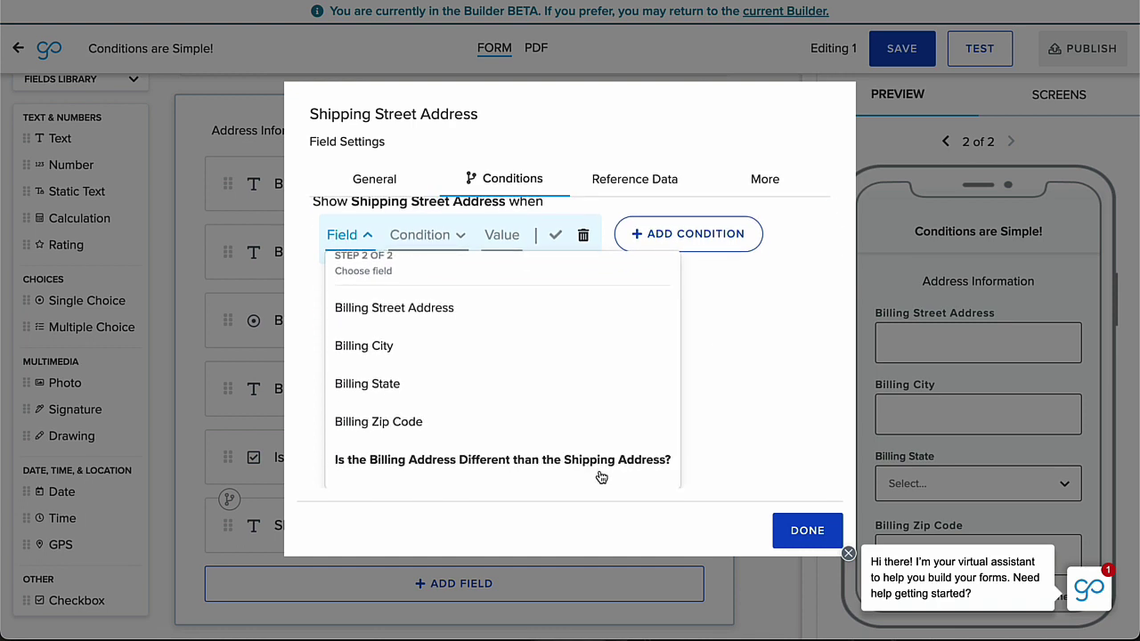
left_click(600, 472)
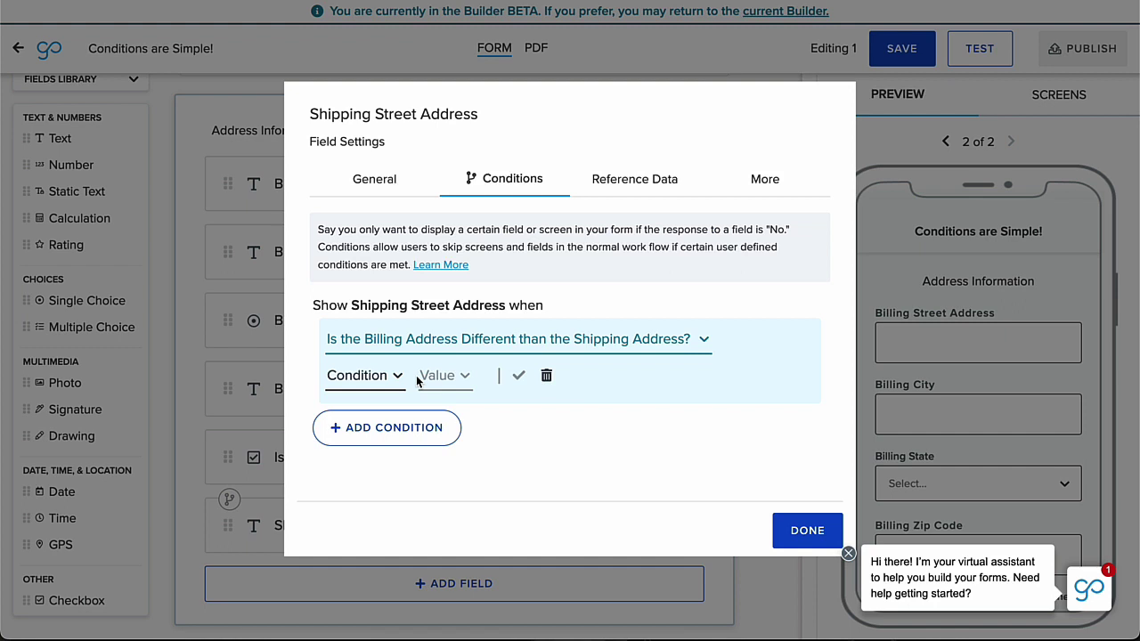
Set the Shipping Street Address condition to = (Equal) Checked, accept it and close the field settings.
left_click(375, 385)
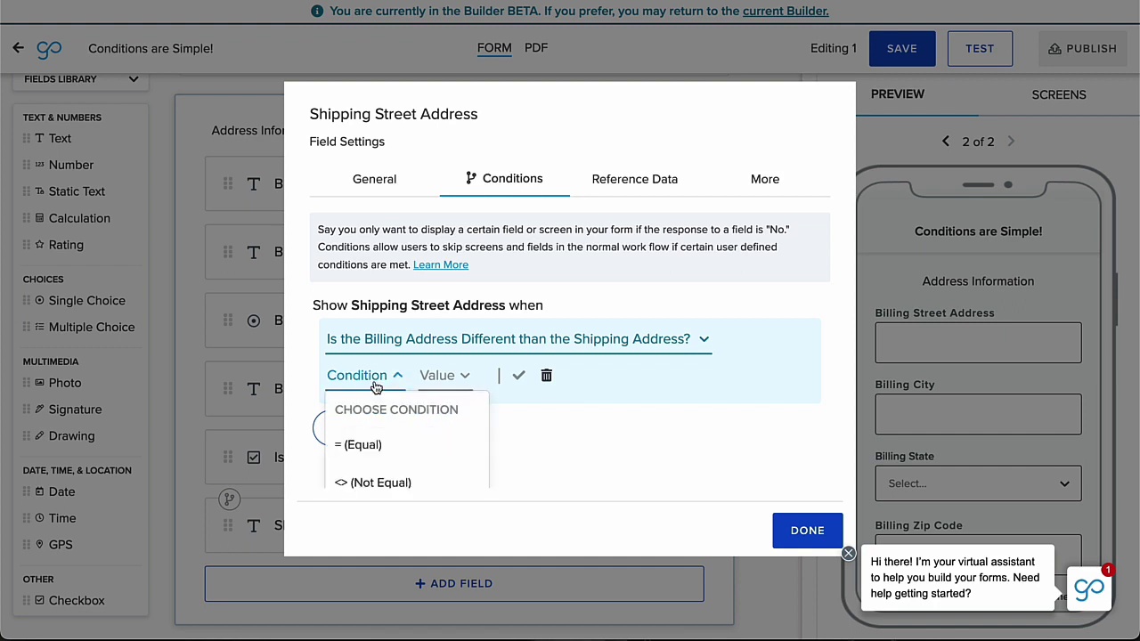
left_click(374, 443)
left_click(368, 390)
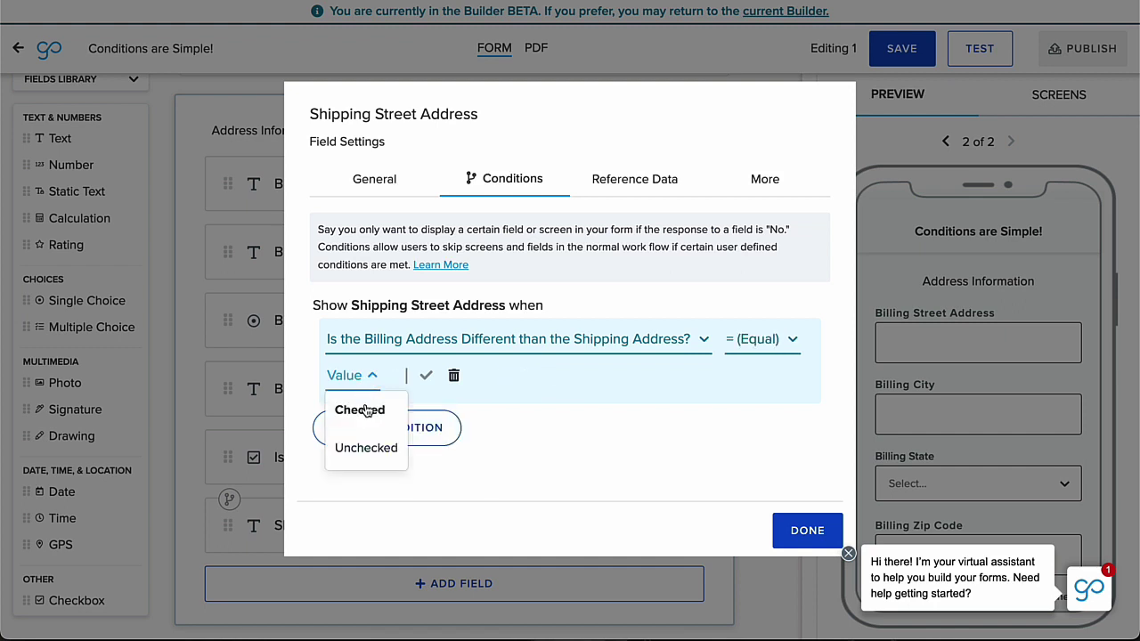
left_click(367, 409)
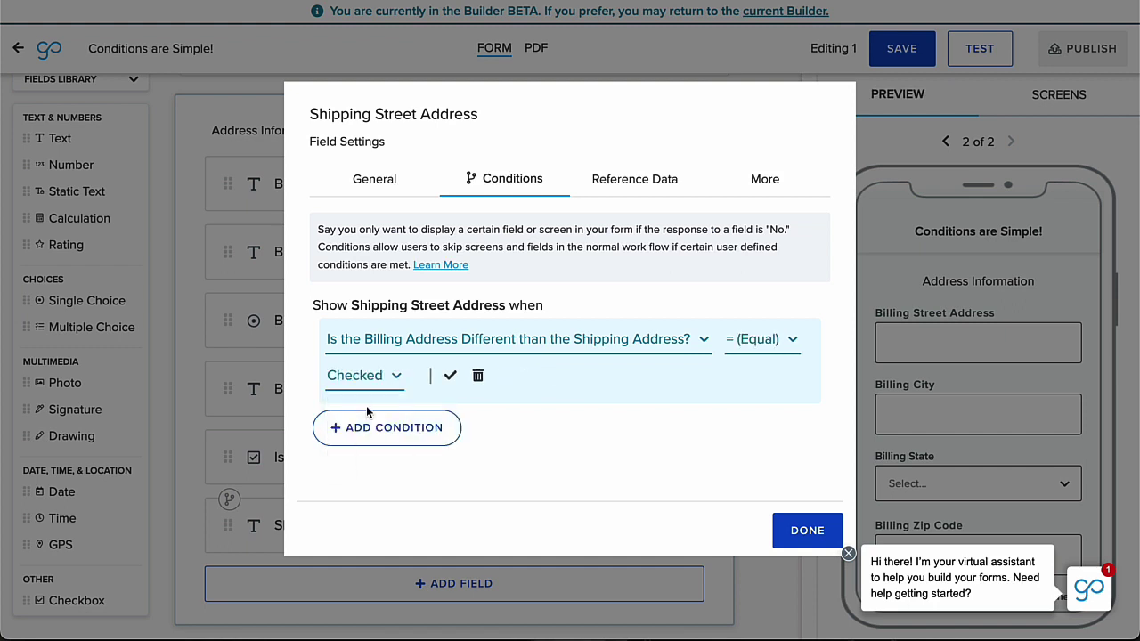
left_click(450, 377)
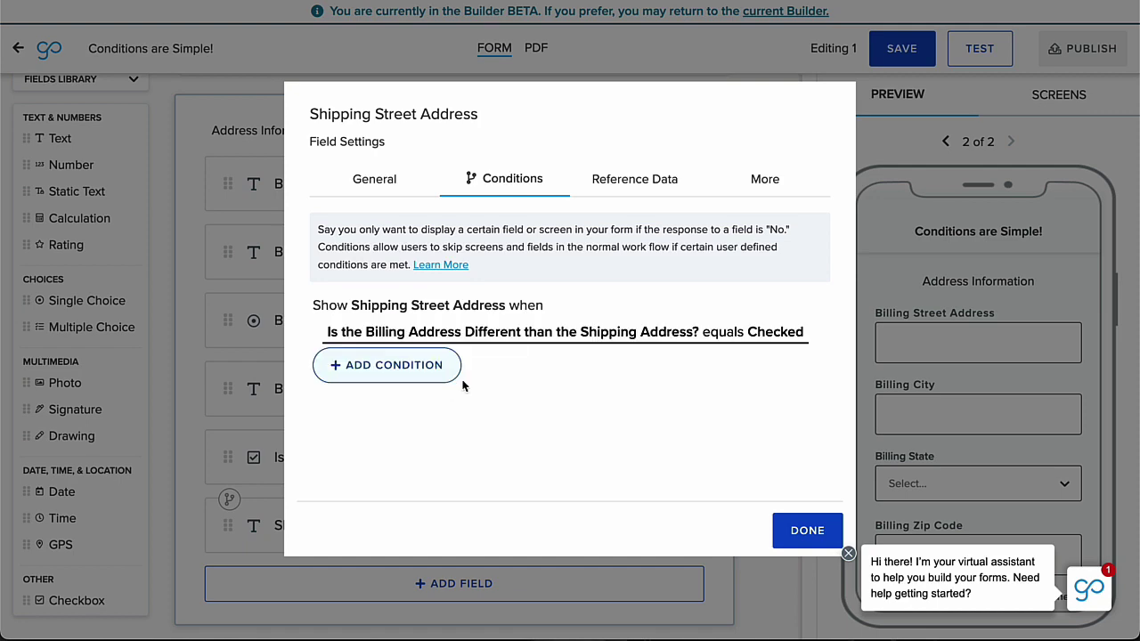
left_click(804, 529)
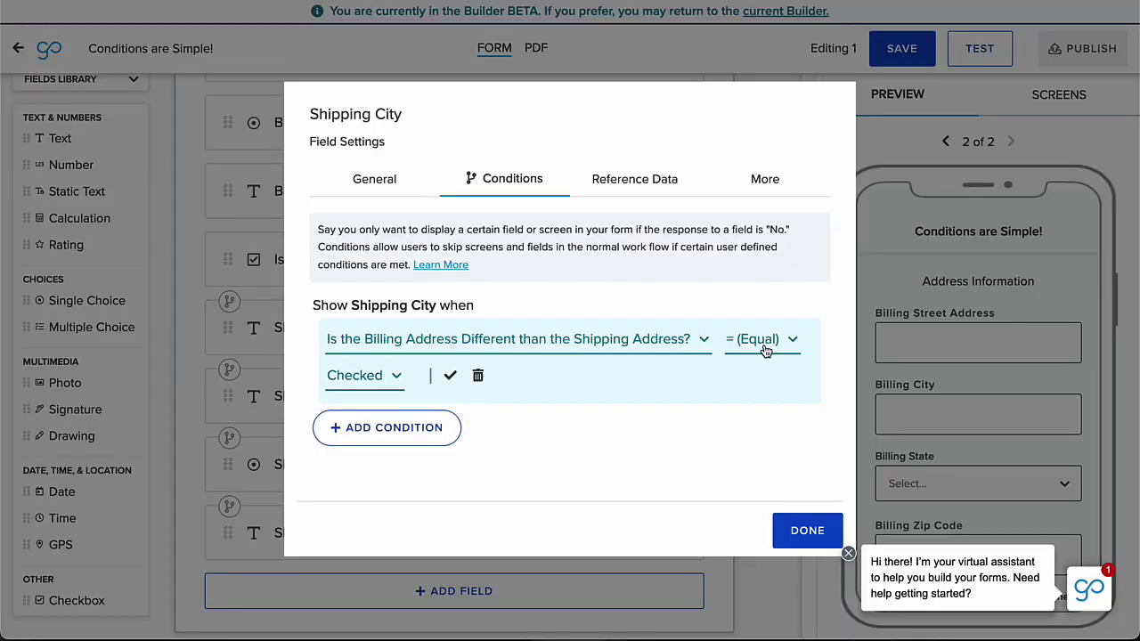
Change the Shipping City condition to <> (Not Equal) Unchecked, accept it and close the field settings.
left_click(763, 342)
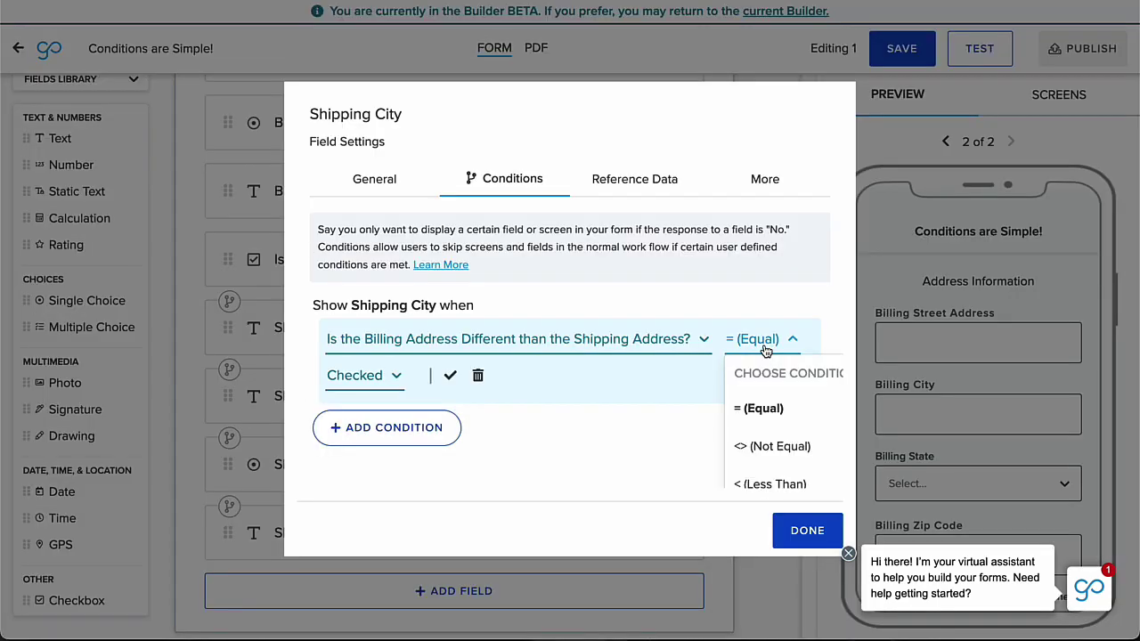
left_click(774, 446)
left_click(486, 378)
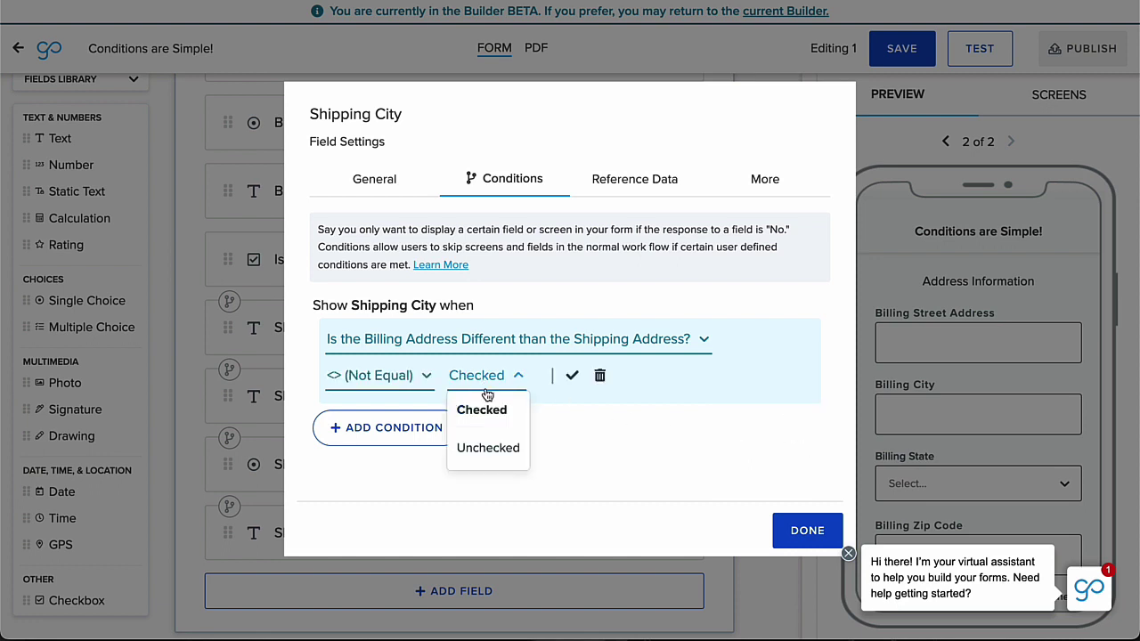
left_click(486, 448)
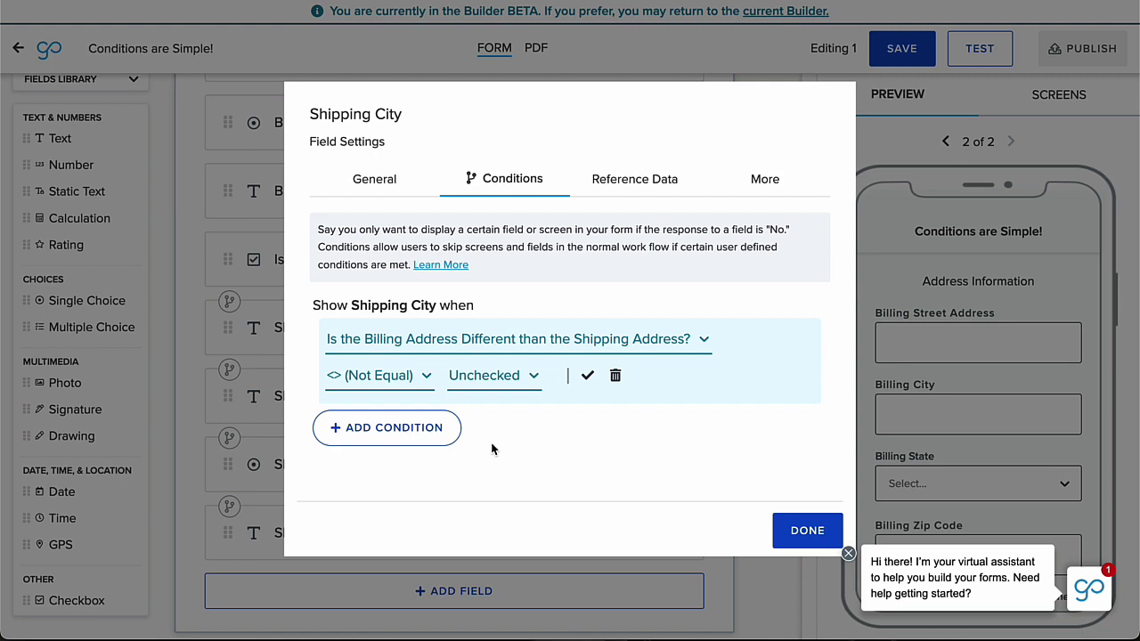
left_click(587, 375)
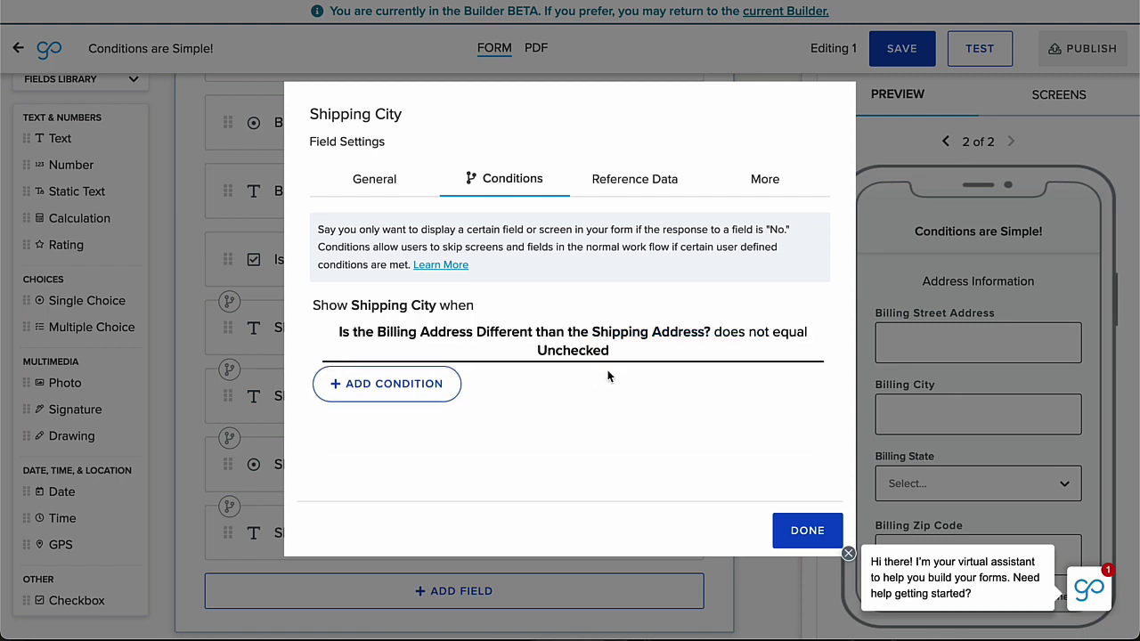
left_click(804, 528)
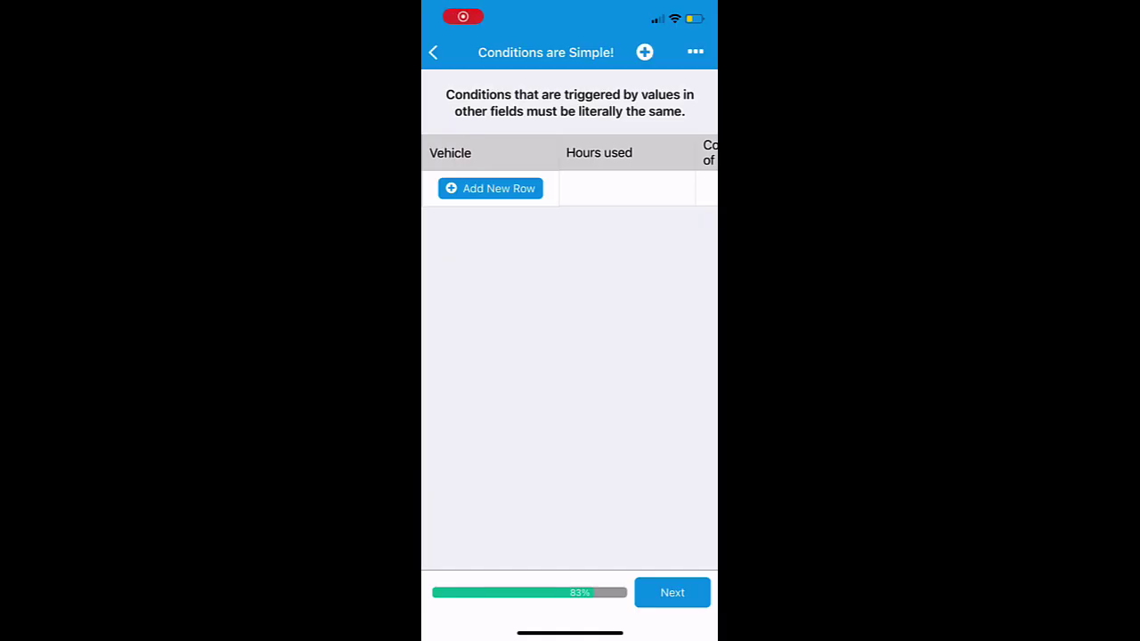
Add a Truck A row to the vehicle table and test its condition at the end of the job with Fair, then Damaged.
left_click(490, 188)
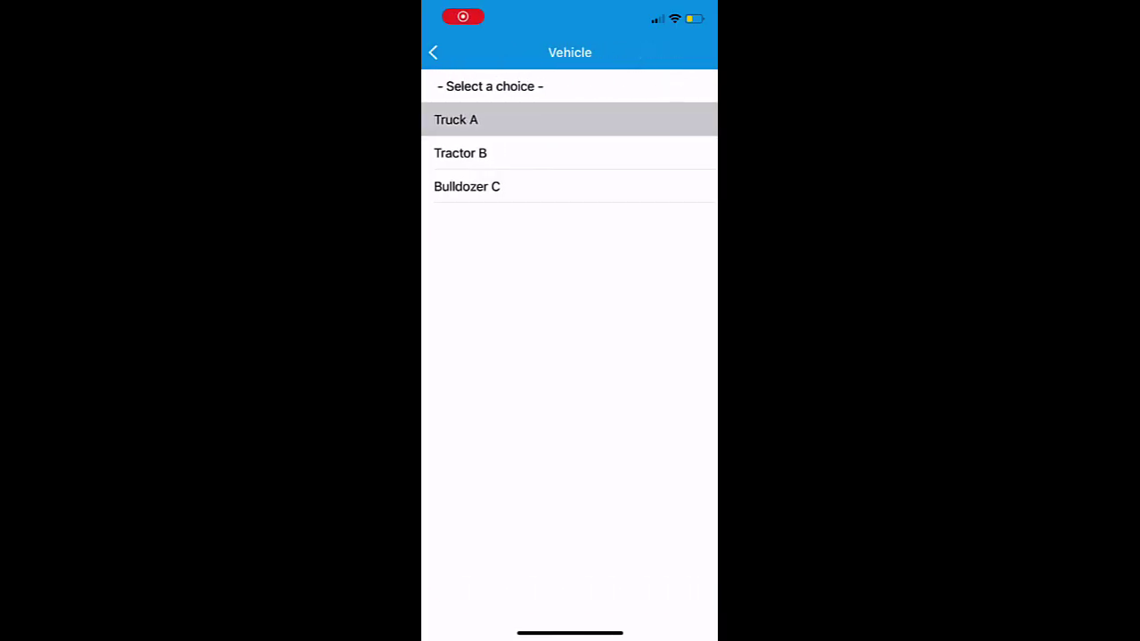
left_click(453, 119)
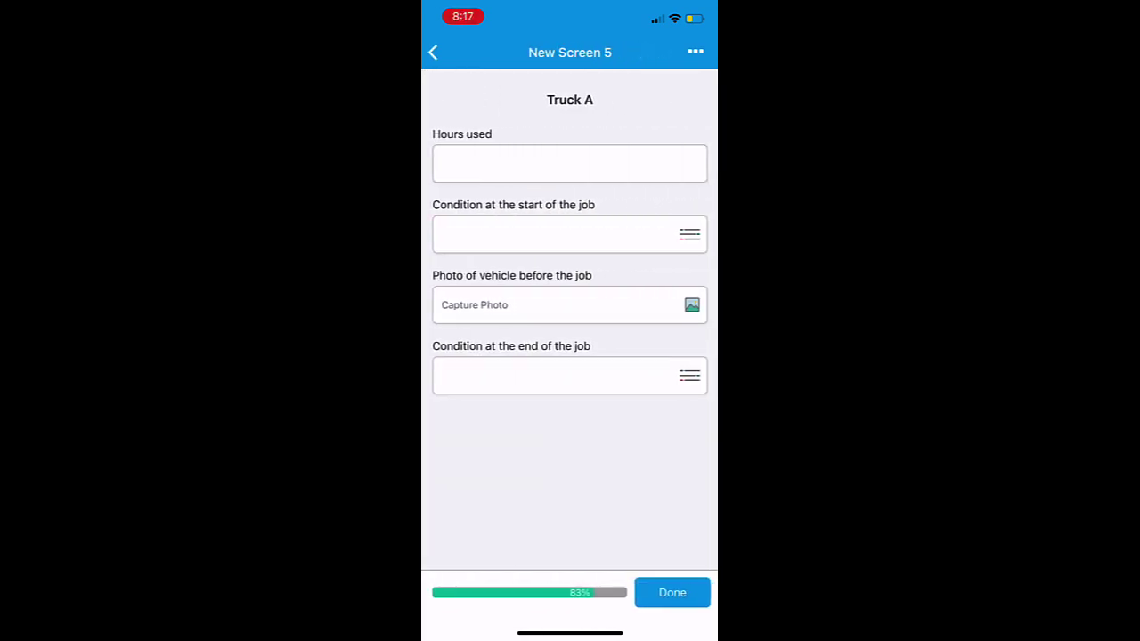
left_click(570, 375)
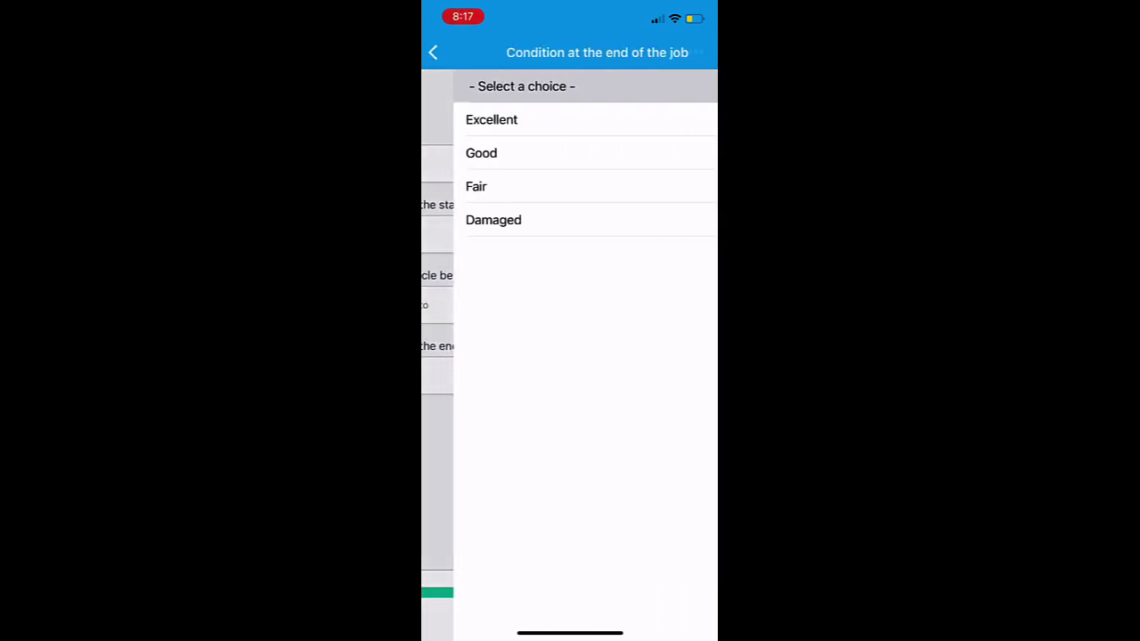
left_click(444, 186)
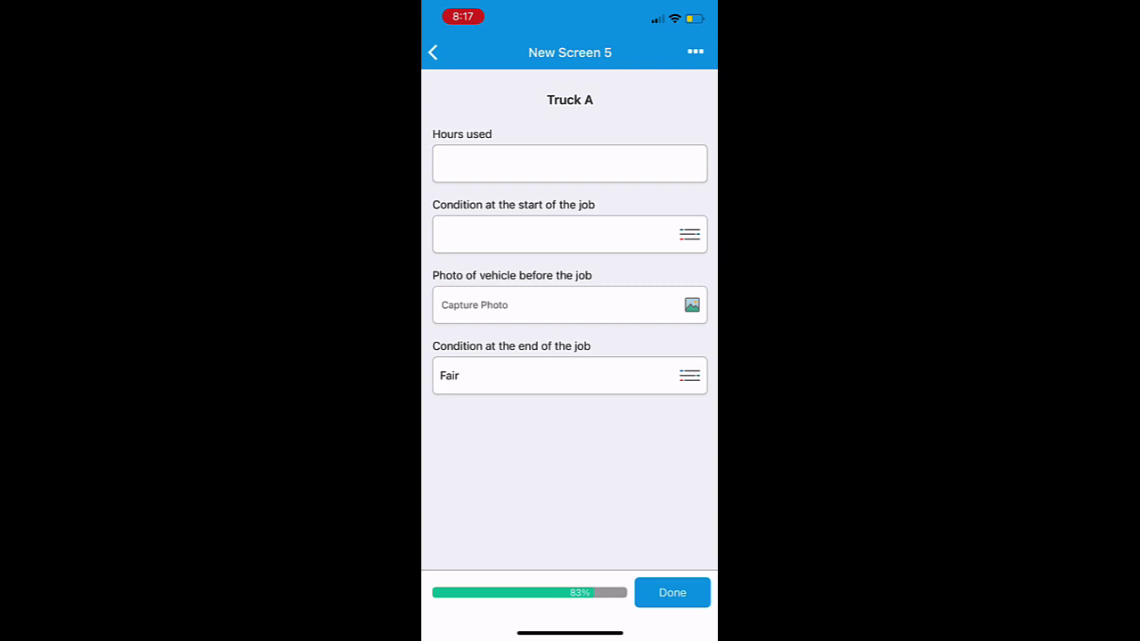
left_click(570, 375)
left_click(444, 219)
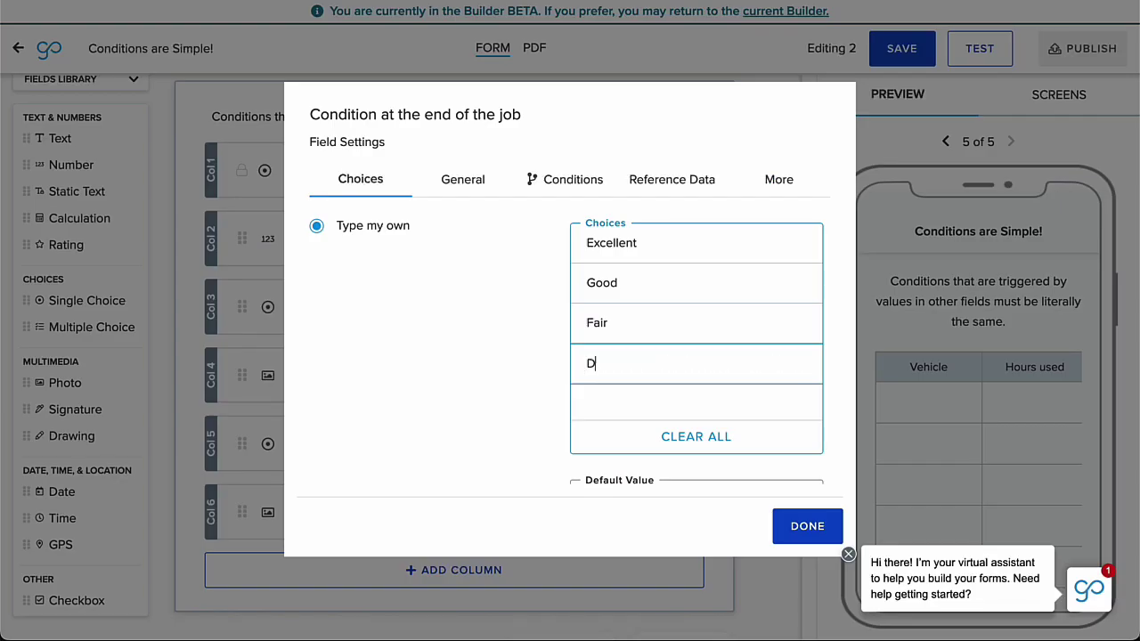
Complete the Damaged choice for Condition at the end of the job, copy its text and close the field settings.
type("amaged")
double_click(621, 363)
right_click(620, 363)
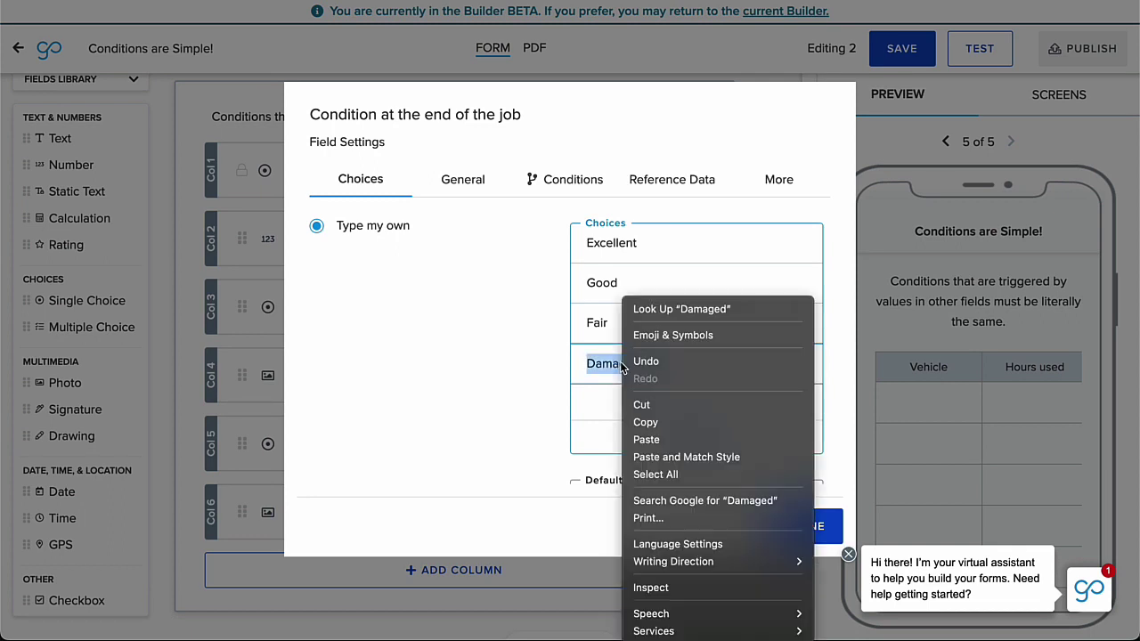
left_click(661, 422)
left_click(800, 544)
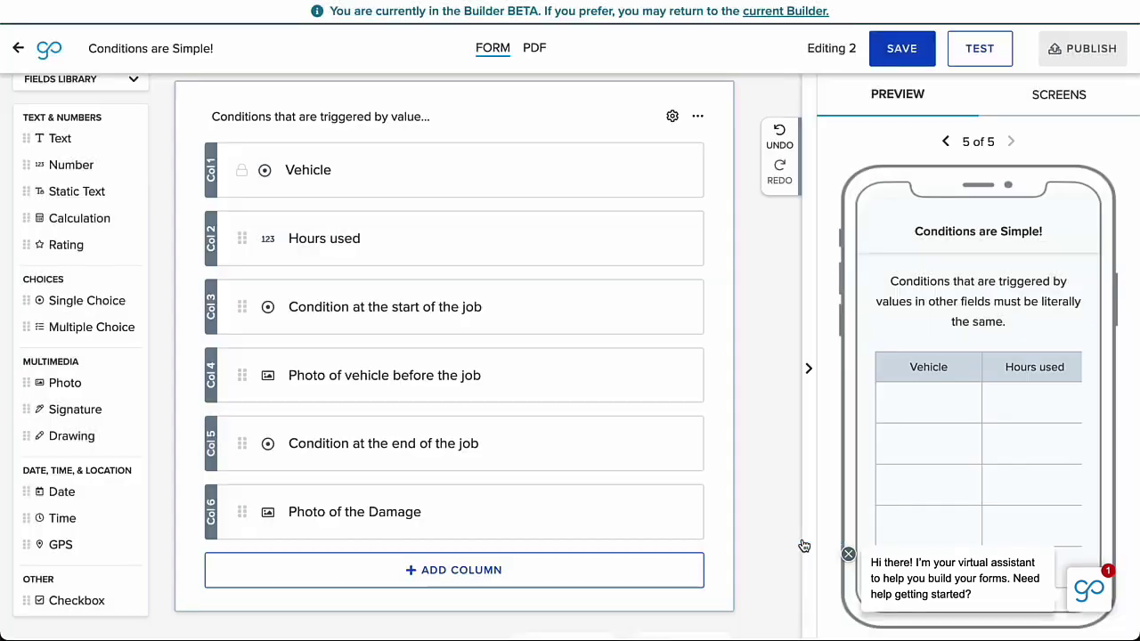
Start a display condition for Photo of the Damage based on the same table's Condition at the end of the job field.
left_click(680, 517)
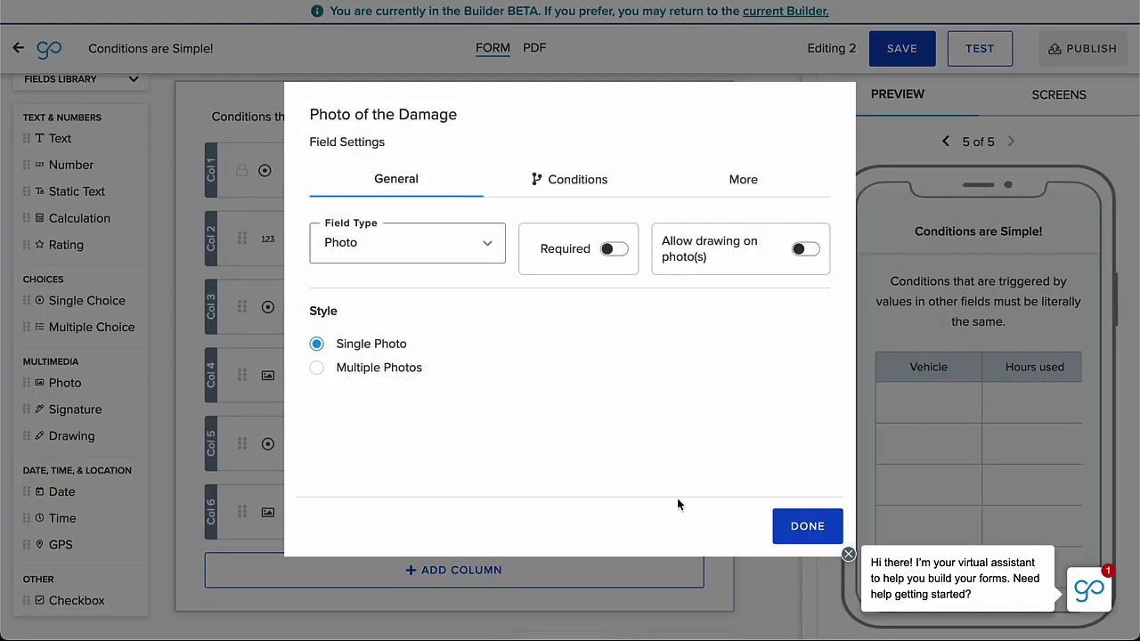
left_click(579, 179)
left_click(584, 330)
left_click(583, 336)
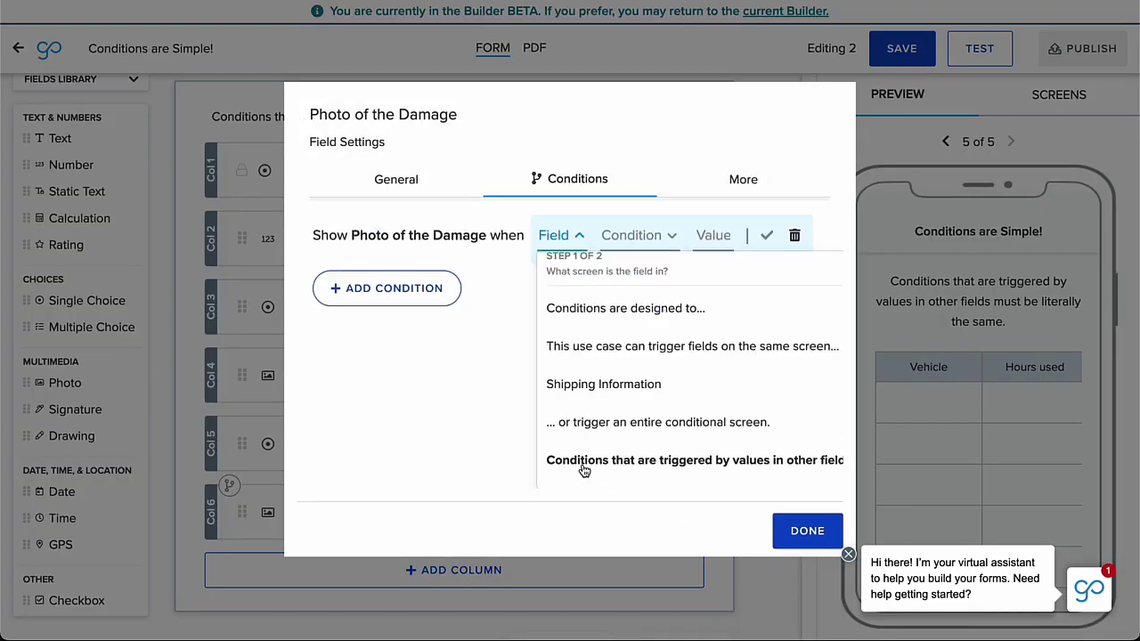
left_click(580, 463)
left_click(603, 471)
Set the Photo of the Damage condition to = (Equal) with the copied value Damaged, accept it and close the field settings.
left_click(615, 339)
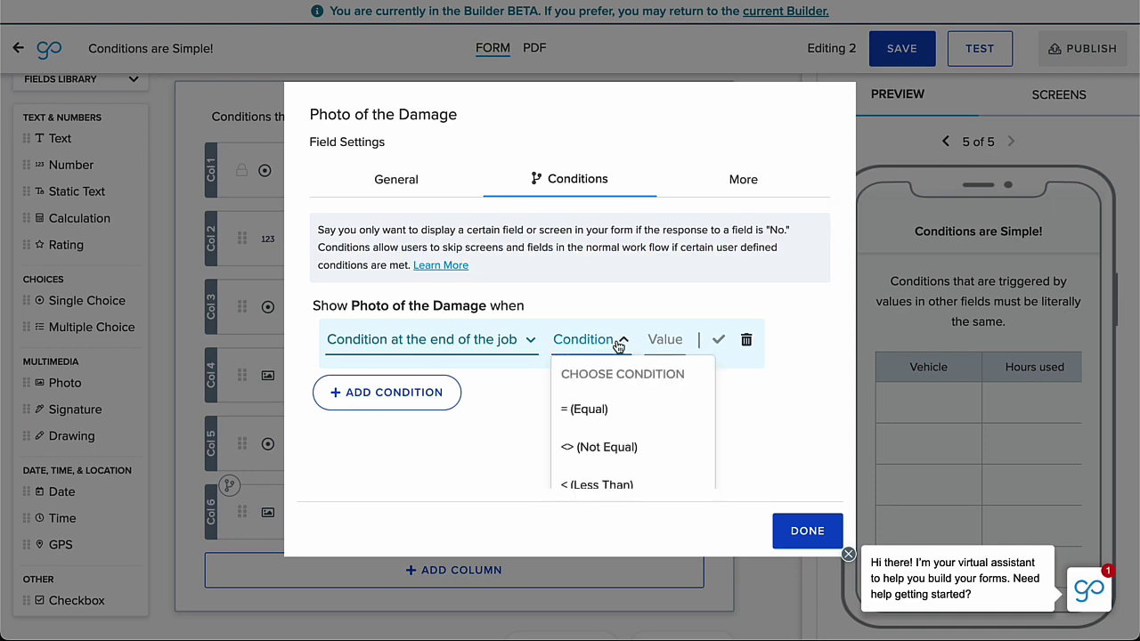
left_click(576, 410)
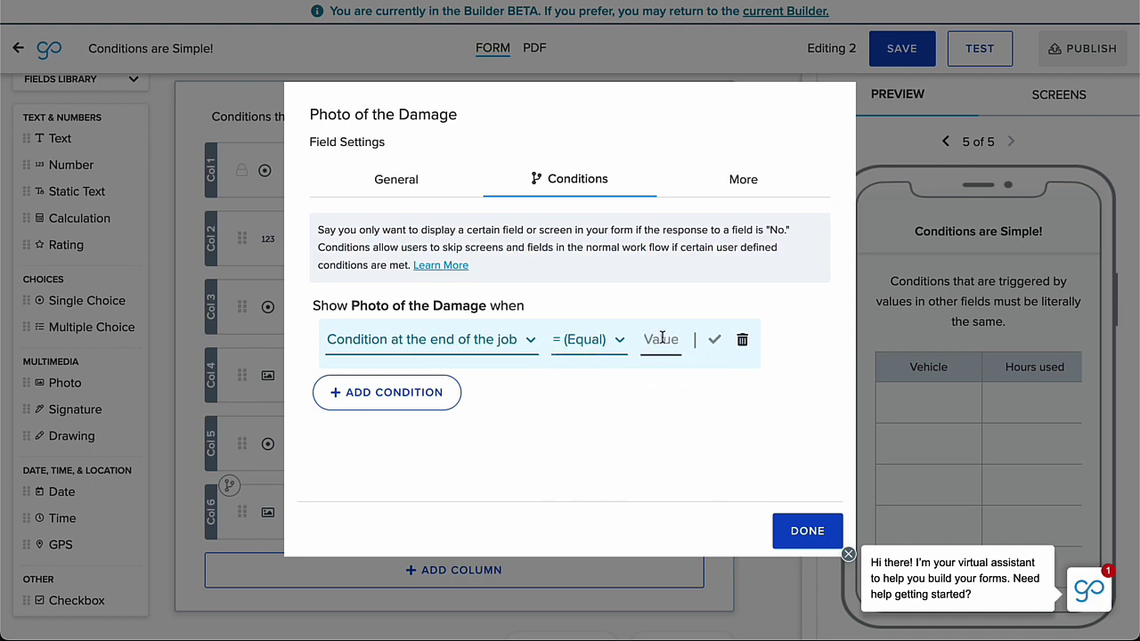
right_click(661, 338)
left_click(725, 442)
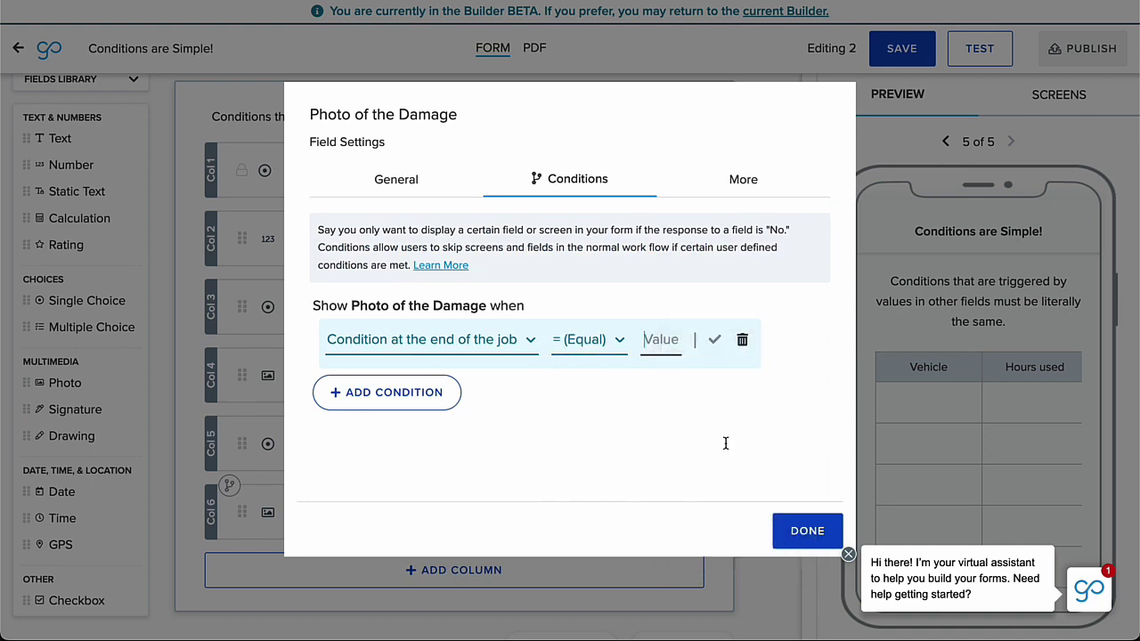
left_click(735, 340)
left_click(804, 530)
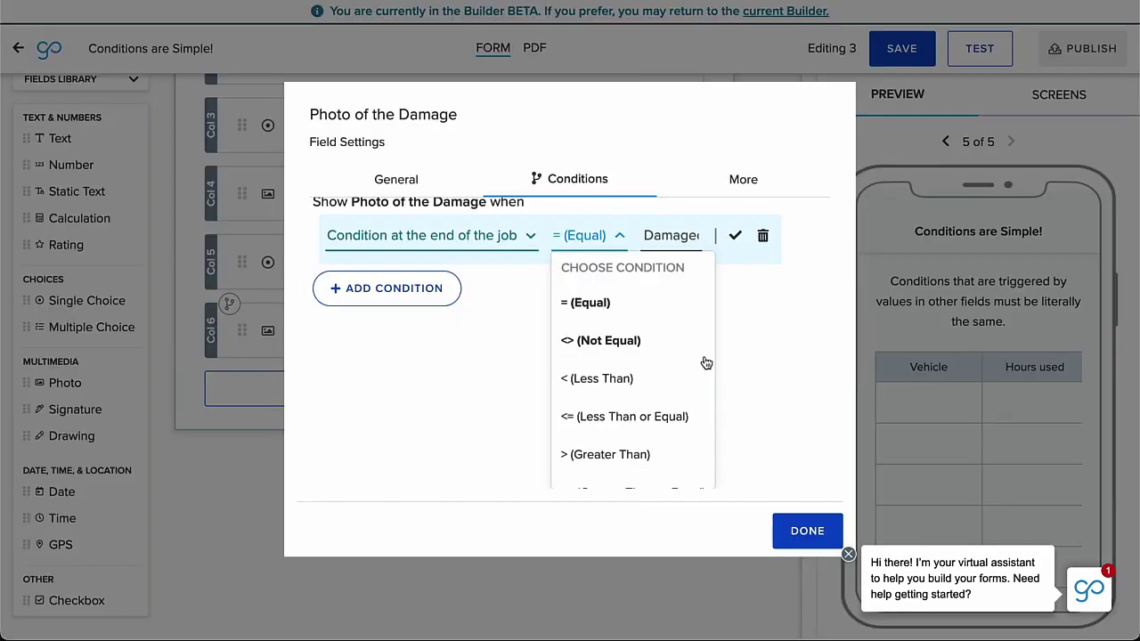
Review the comparison operators available for the Photo of the Damage condition.
scroll(705, 362, "down", 1)
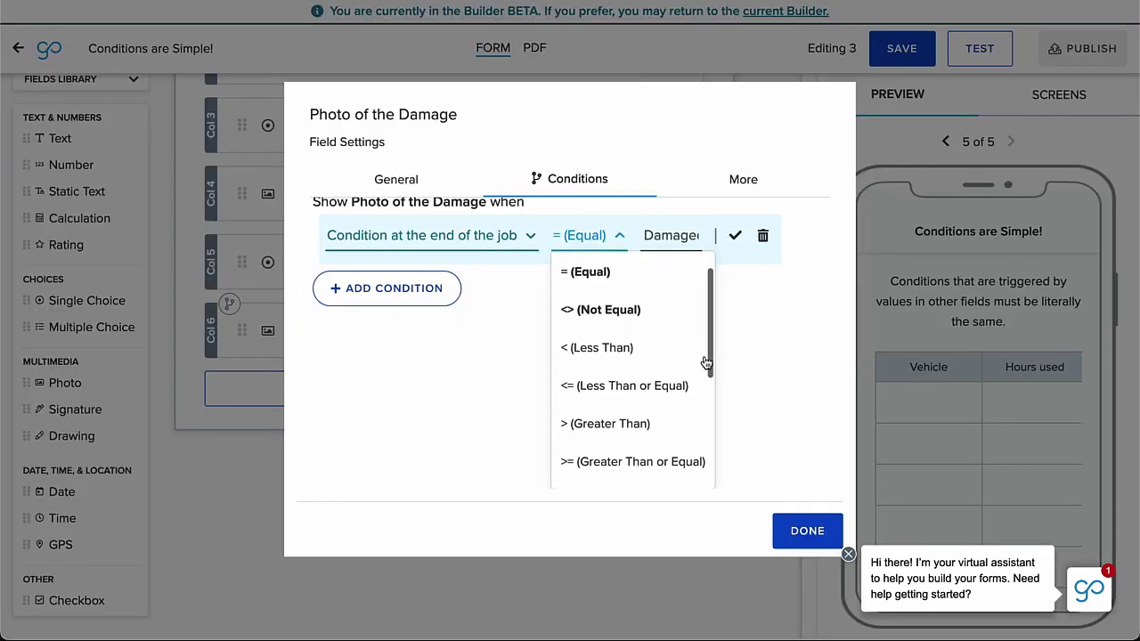
scroll(705, 362, "down", 2)
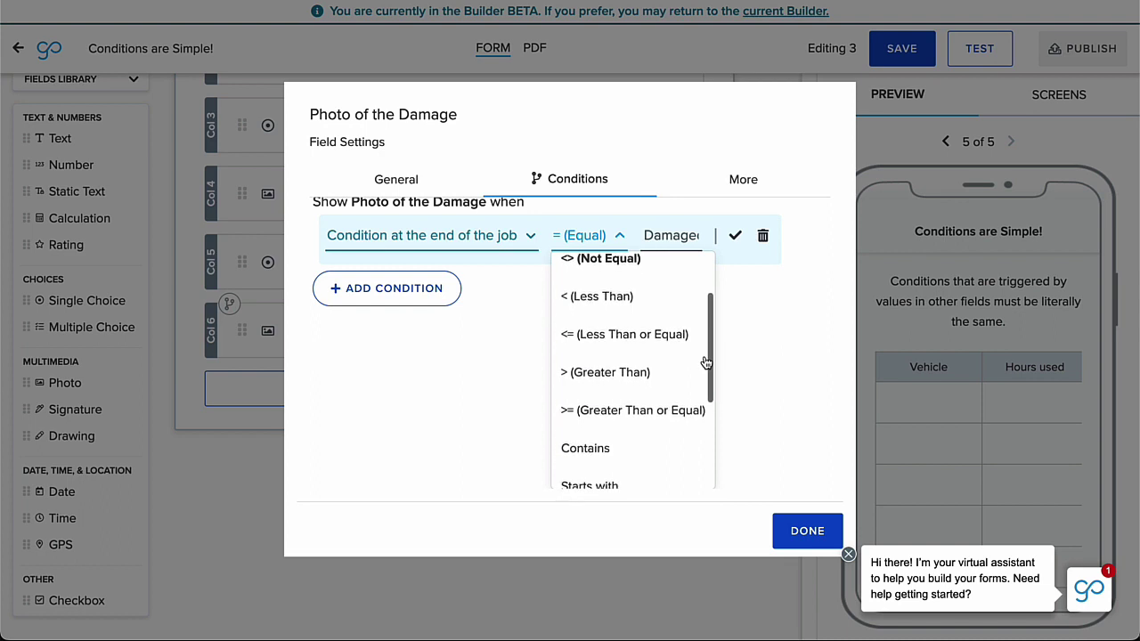
scroll(704, 362, "down", 2)
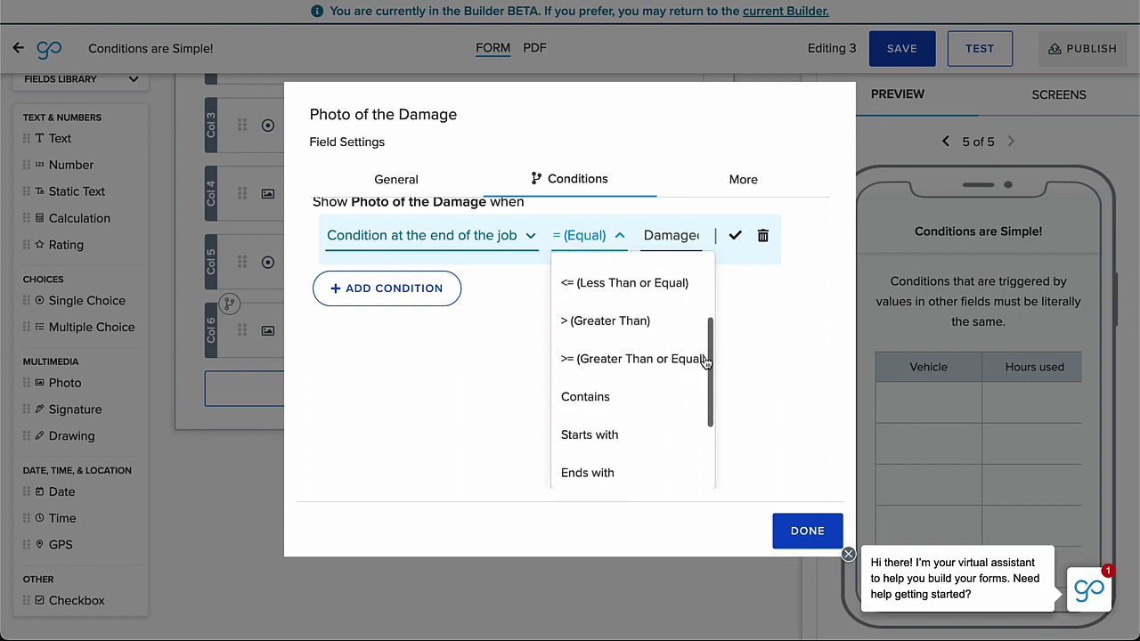
scroll(705, 361, "down", 2)
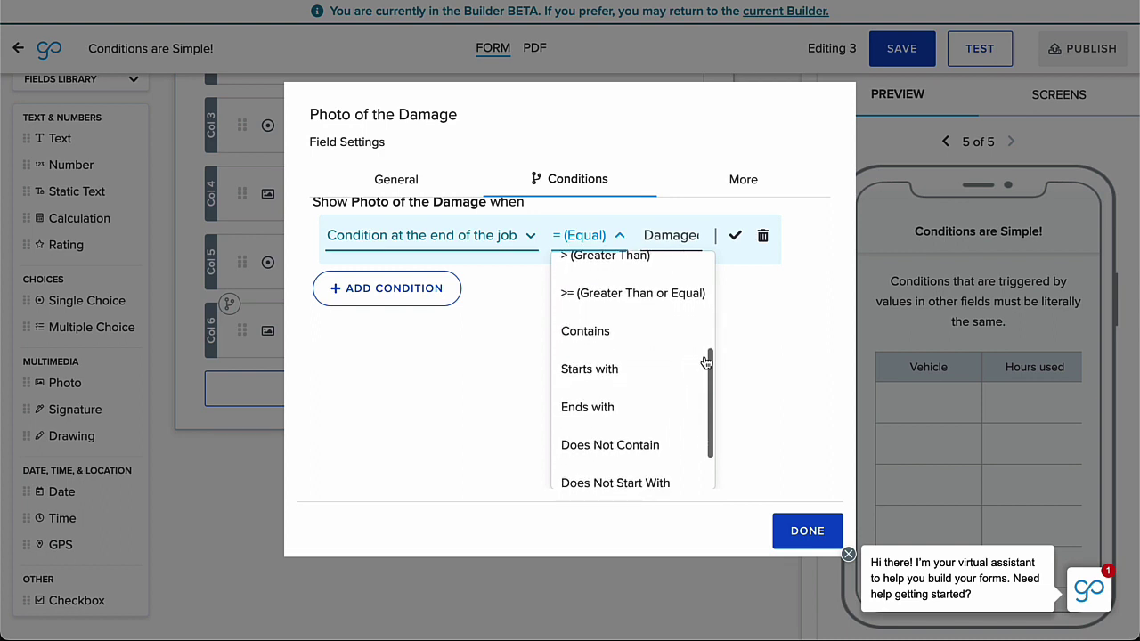
scroll(706, 362, "down", 2)
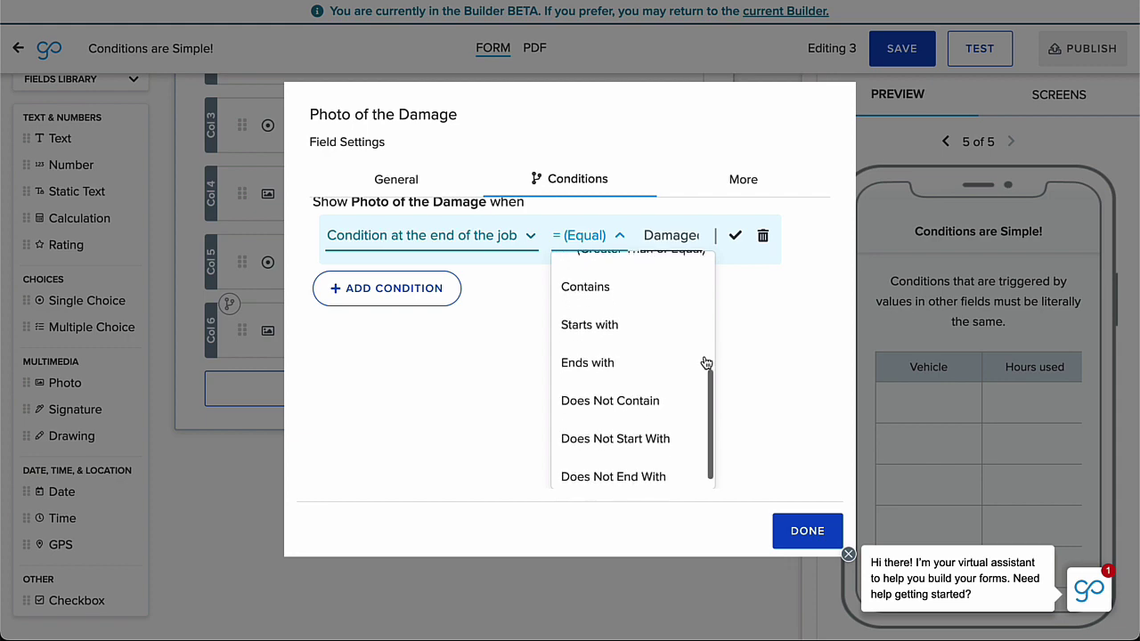
scroll(705, 362, "down", 1)
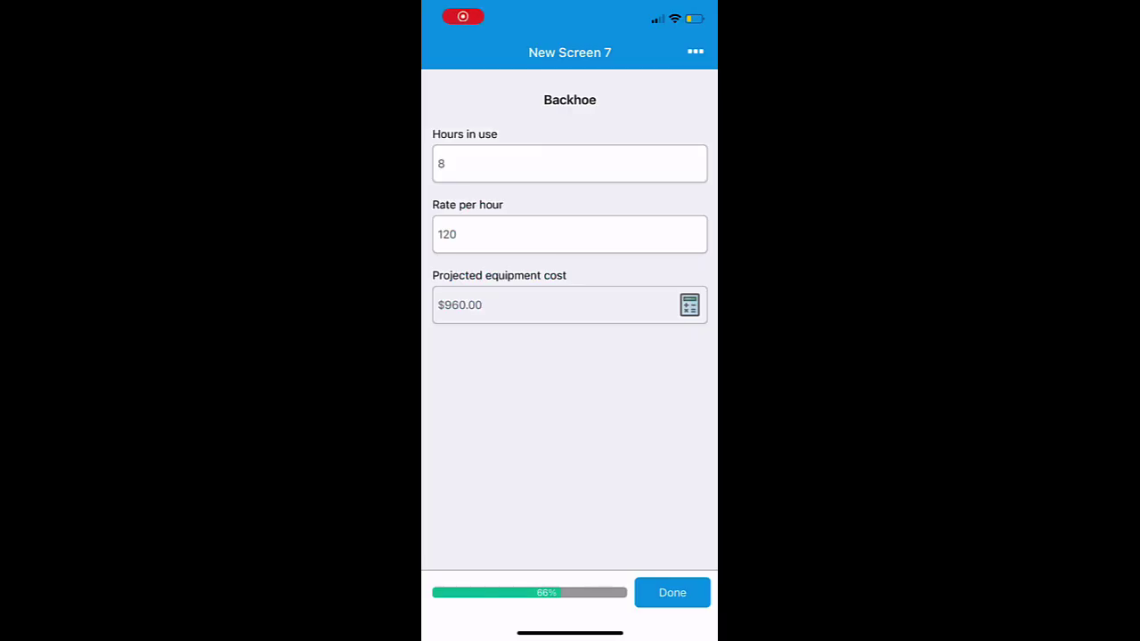
Finish the Backhoe entry and add a new equipment row named Air compressor.
left_click(672, 592)
left_click(672, 592)
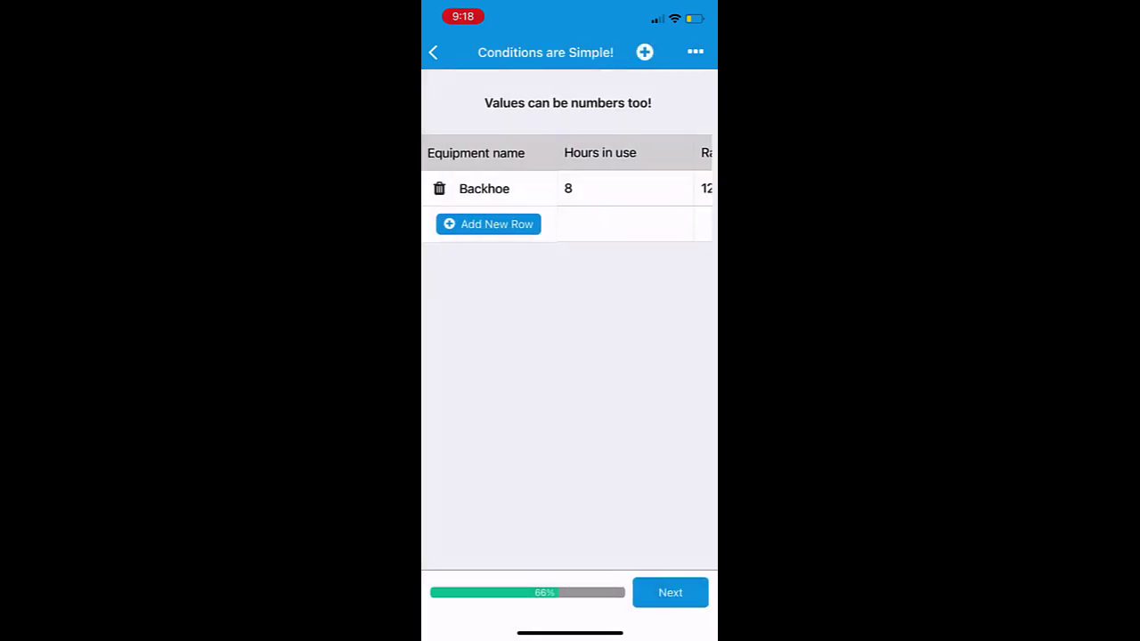
left_click(490, 223)
left_click(570, 356)
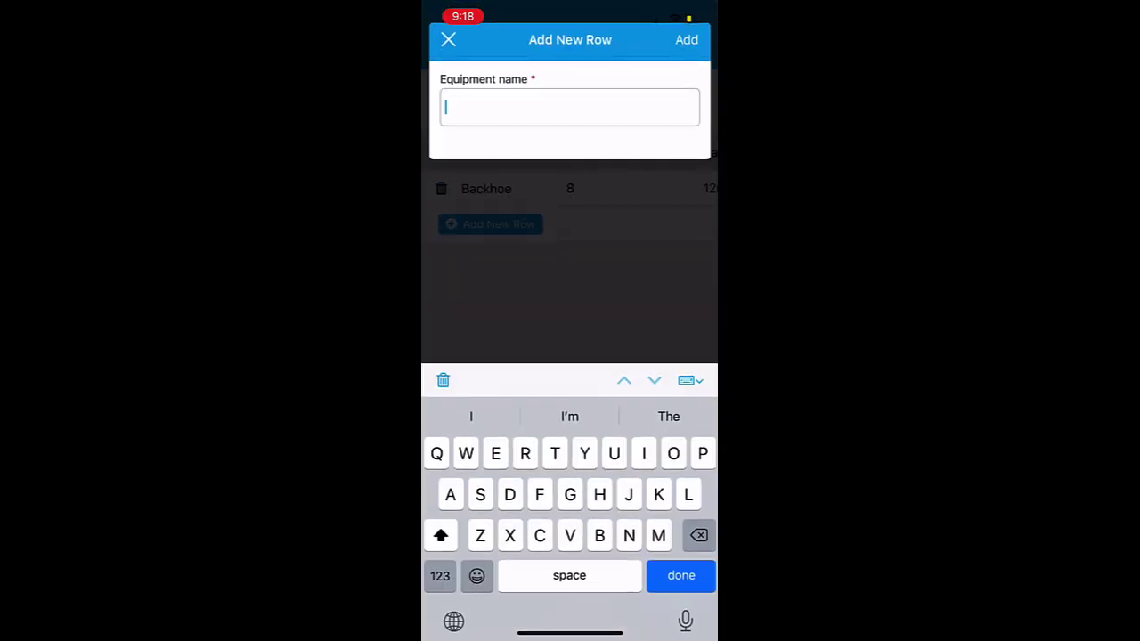
type("Air")
type("compressor")
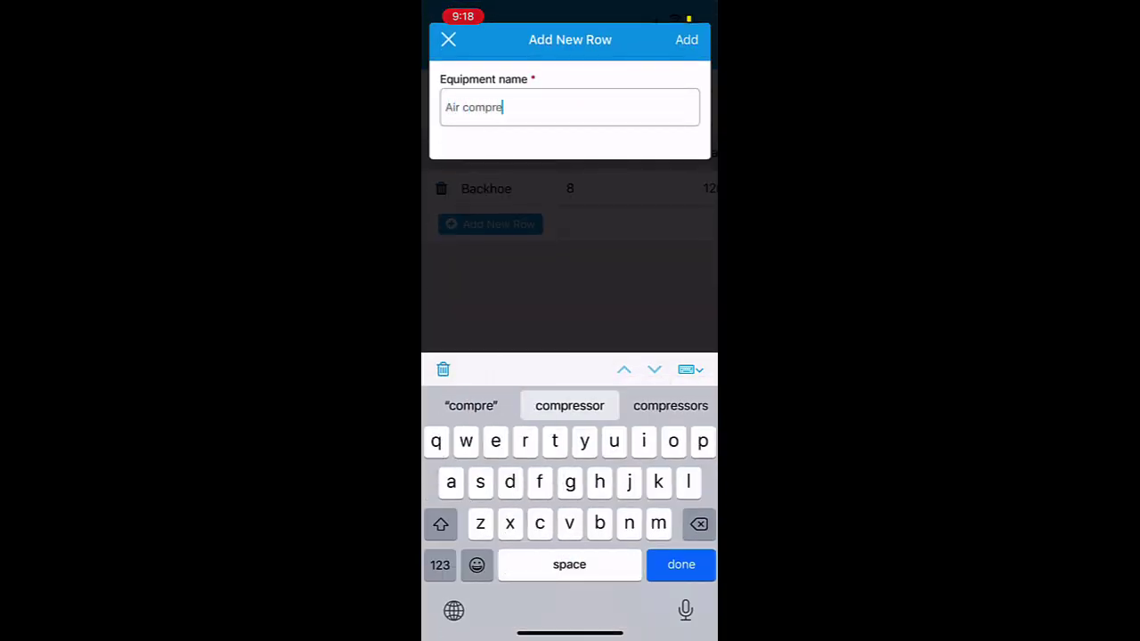
left_click(687, 39)
left_click(496, 224)
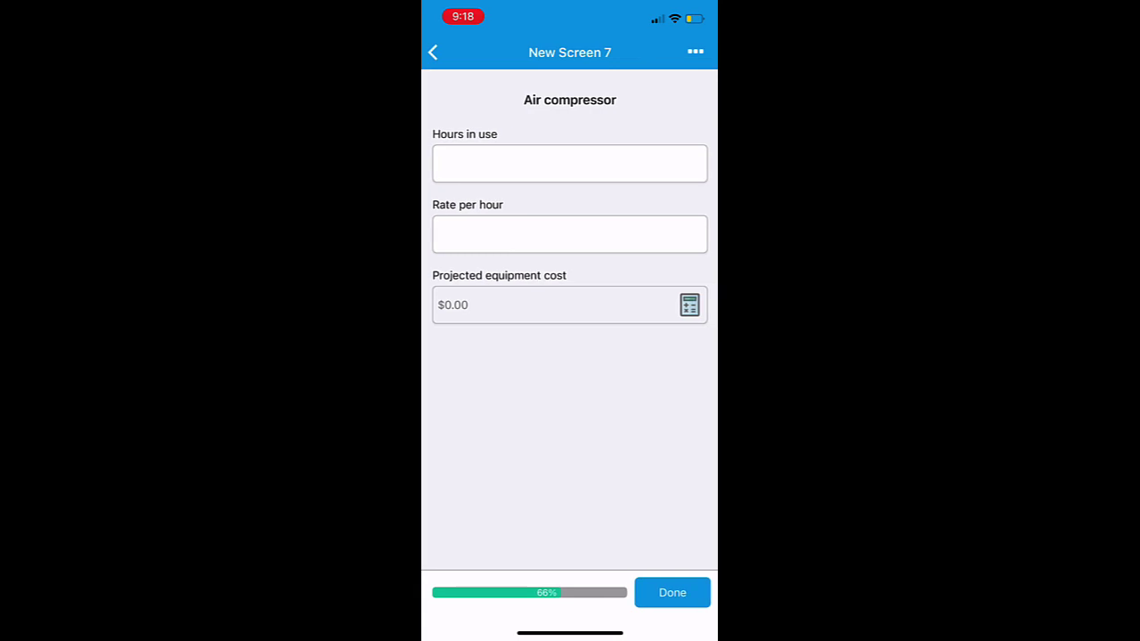
Set the Air compressor's hours in use to 2 and rate per hour to 20, and leave the entry.
left_click(565, 163)
type("2")
left_click(569, 234)
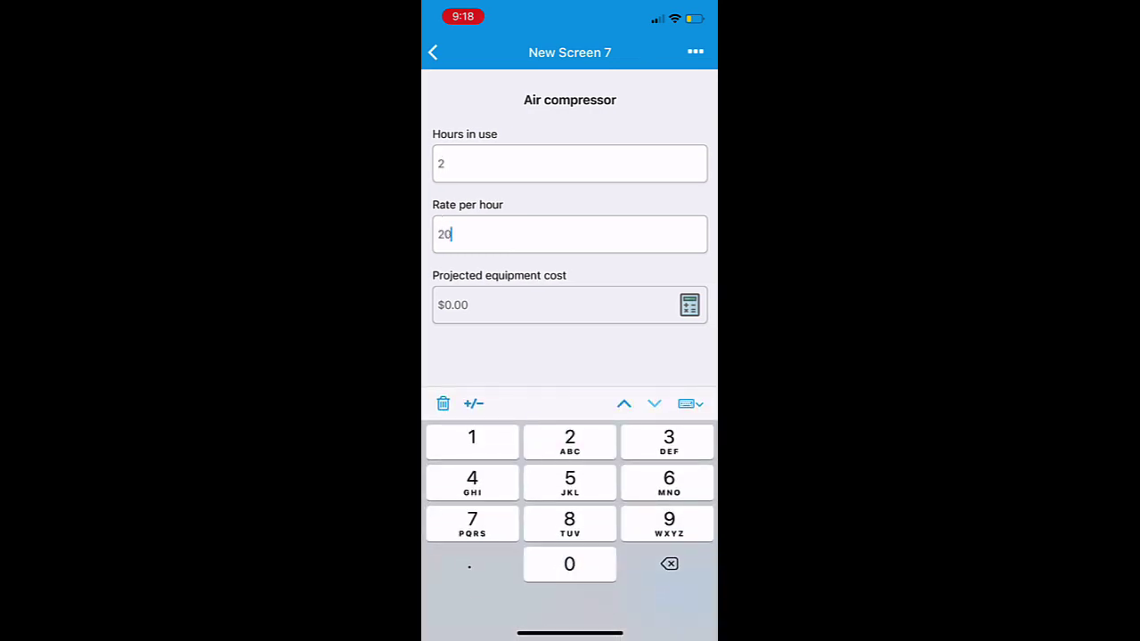
left_click(433, 52)
left_click(673, 592)
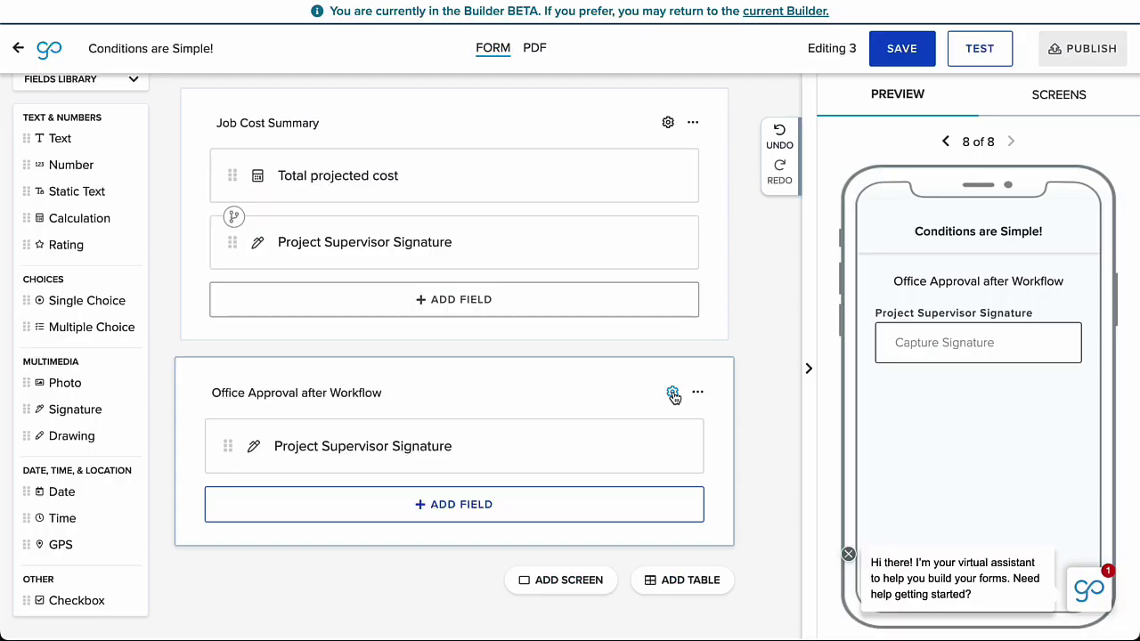
Start a display condition for the Office Approval after Workflow screen based on the Total projected cost field.
left_click(674, 394)
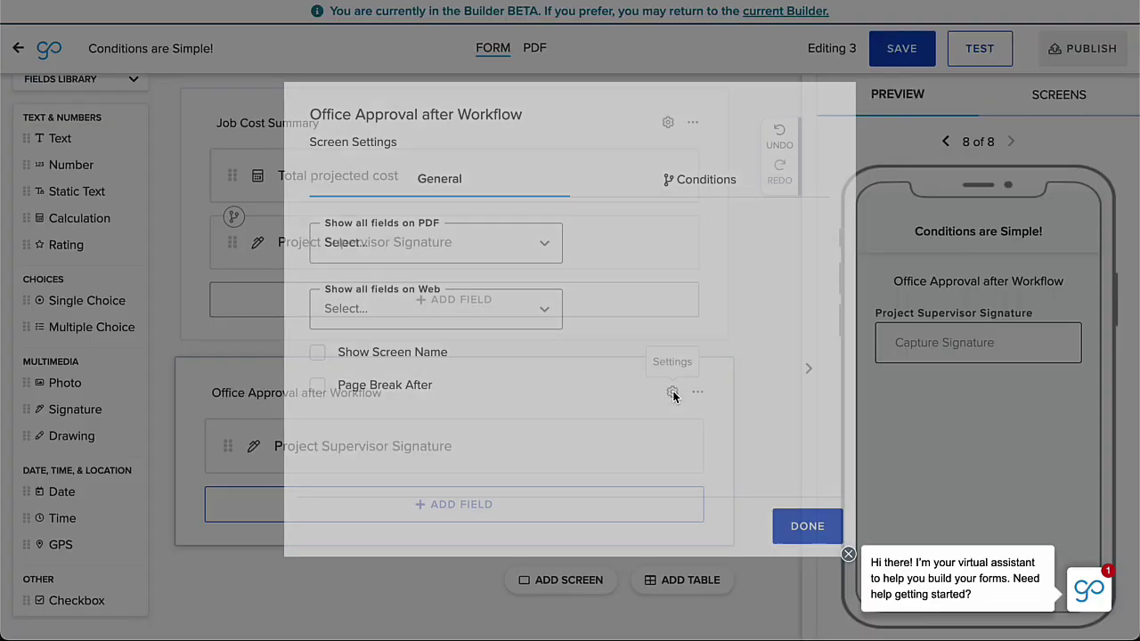
left_click(659, 185)
left_click(642, 315)
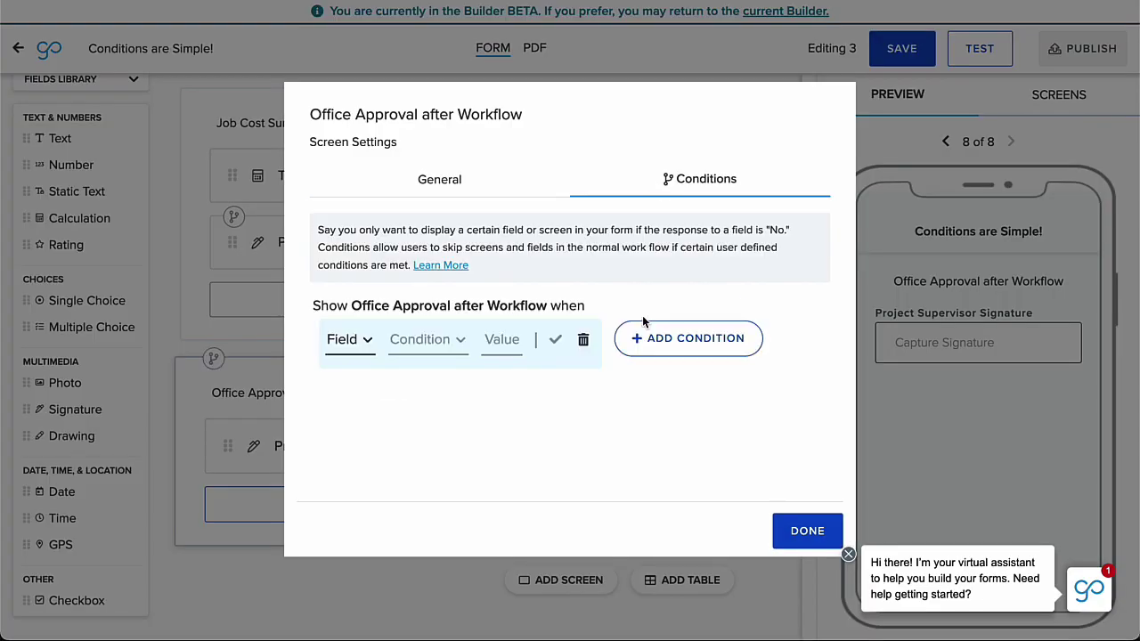
left_click(346, 345)
left_click(397, 486)
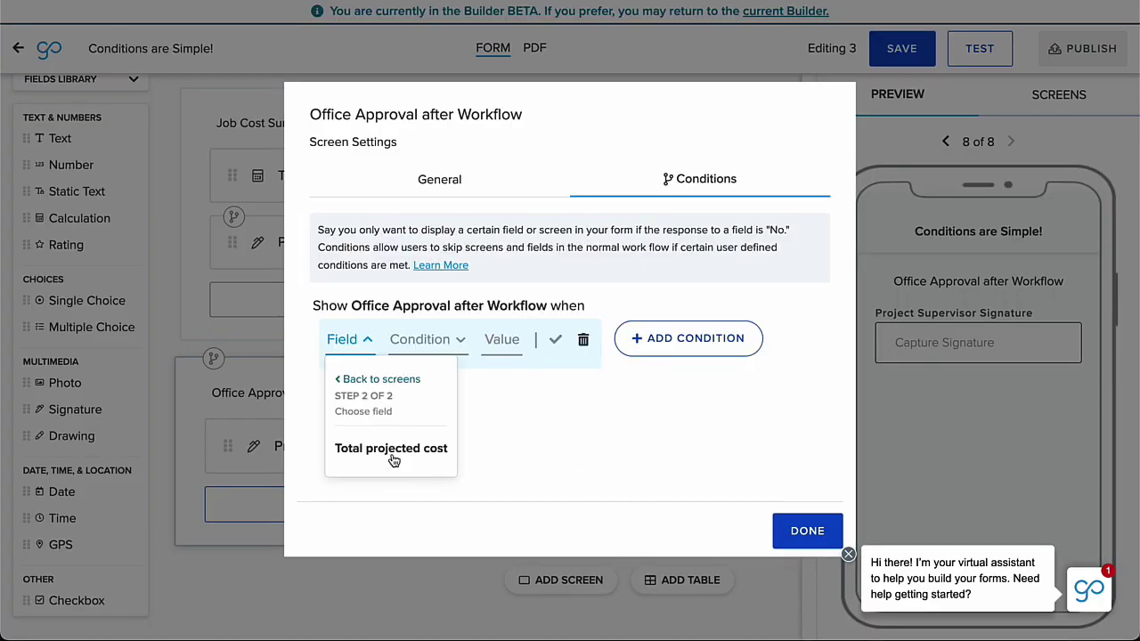
left_click(394, 451)
Set the Office Approval after Workflow condition to >= (Greater Than or Equal) 1000 and accept it.
left_click(611, 433)
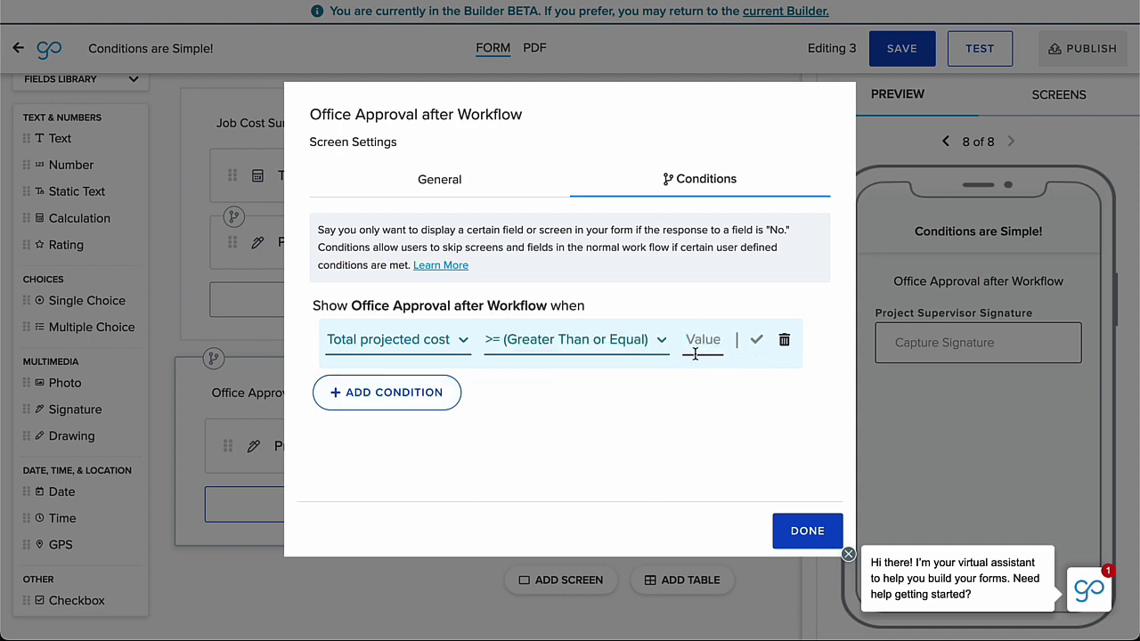
type("1000")
left_click(756, 339)
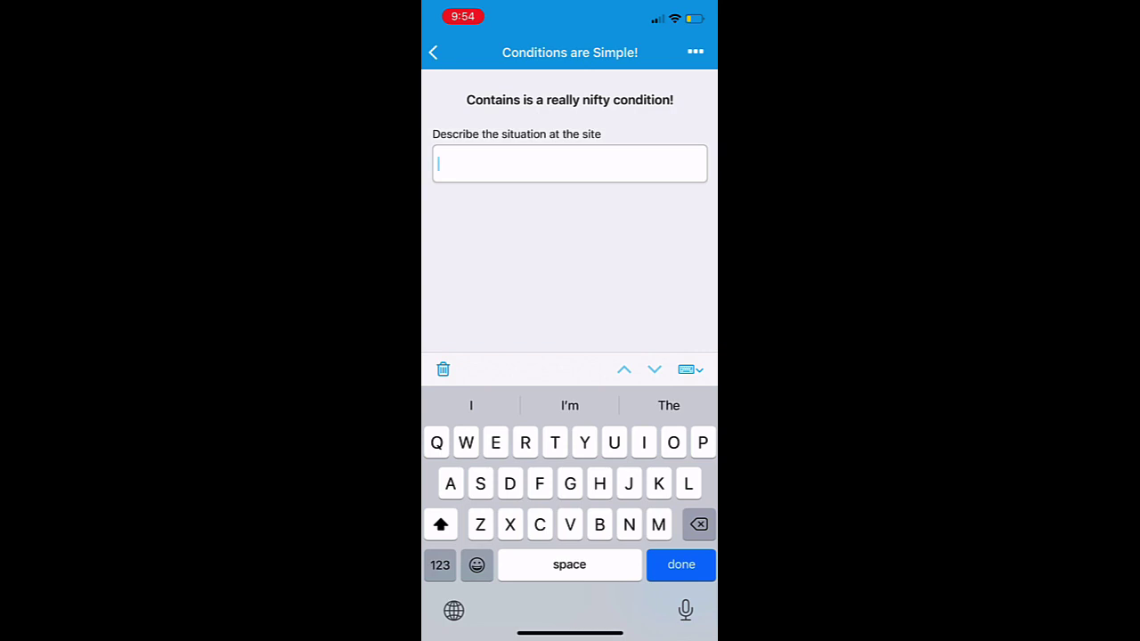
Describe the situation at the site as "The team had to put out a small fire." to test the Contains condition.
type("The team ")
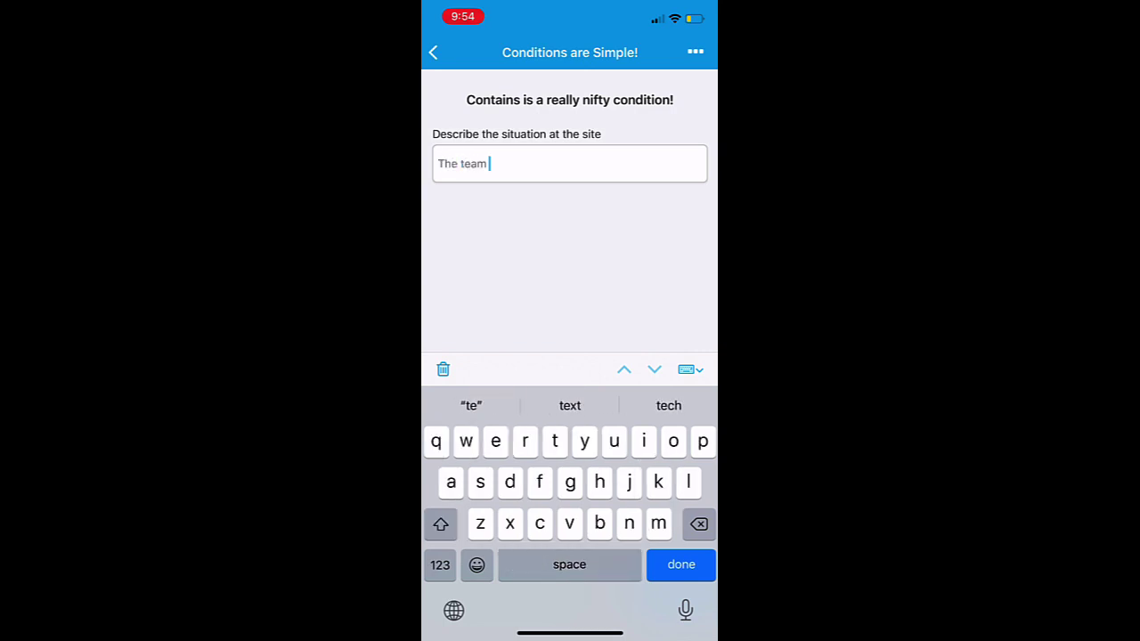
type("had tonpu")
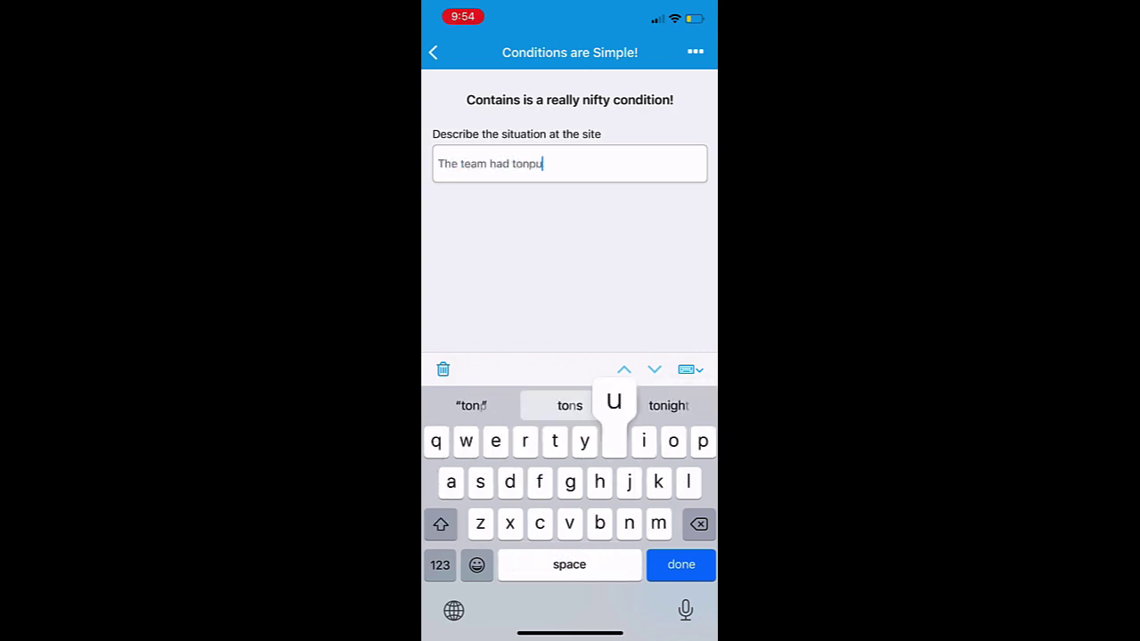
key("BackSpace")
key("BackSpace")
key("BackSpace")
type(" put out a sm")
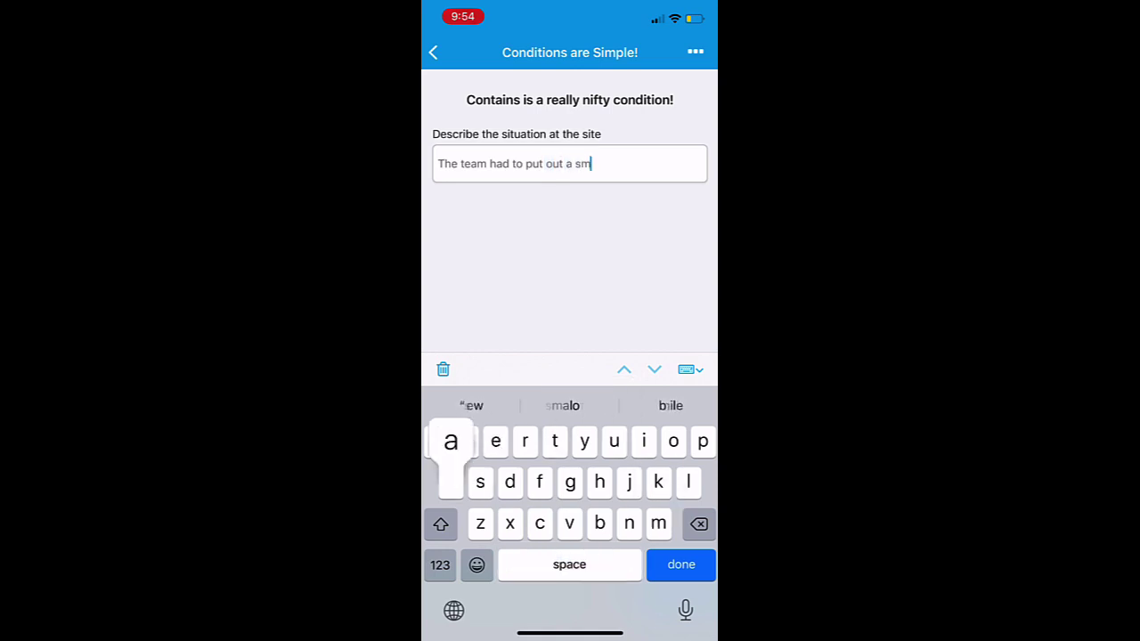
type("all fire")
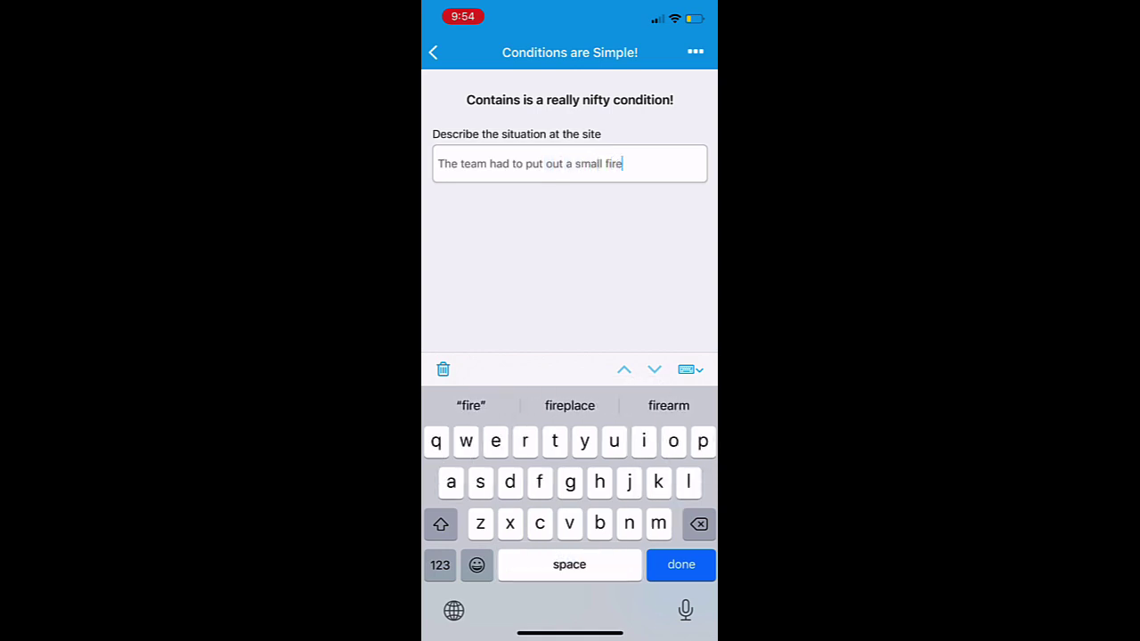
type(".")
key("Return")
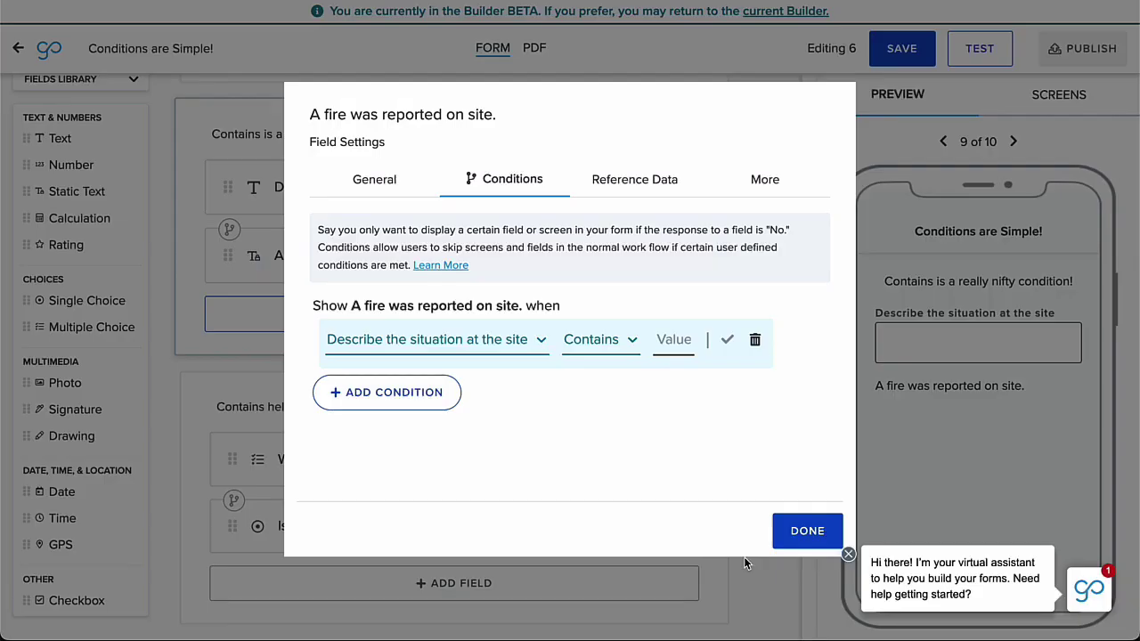
Complete the condition so the fire notice shows when the site description contains "fire", and finish the field settings.
type("fire")
left_click(727, 340)
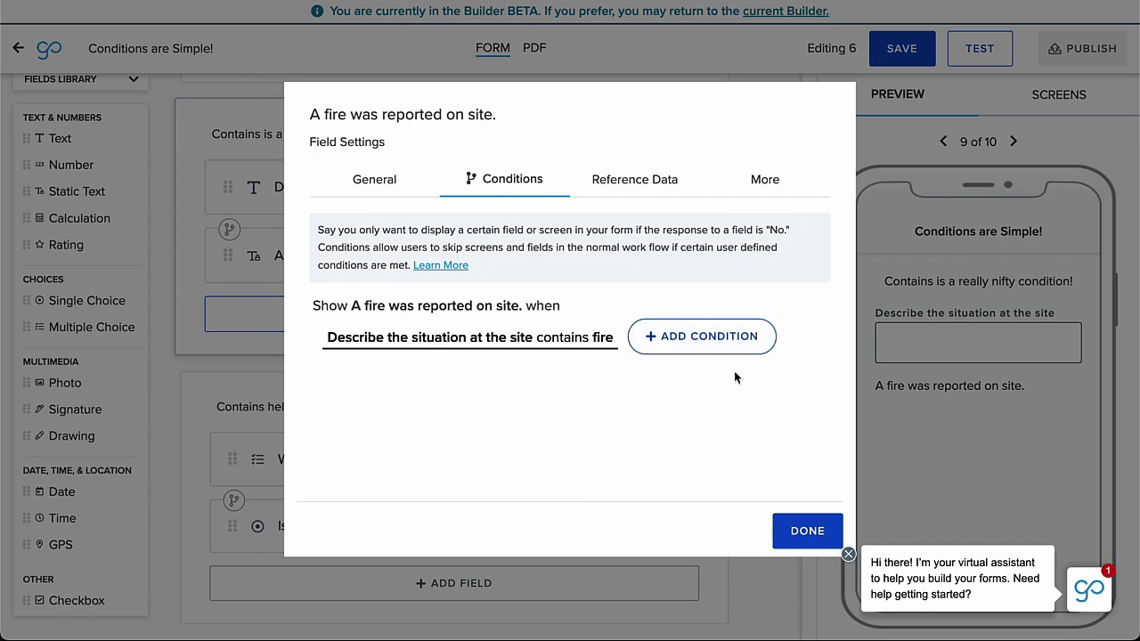
left_click(806, 536)
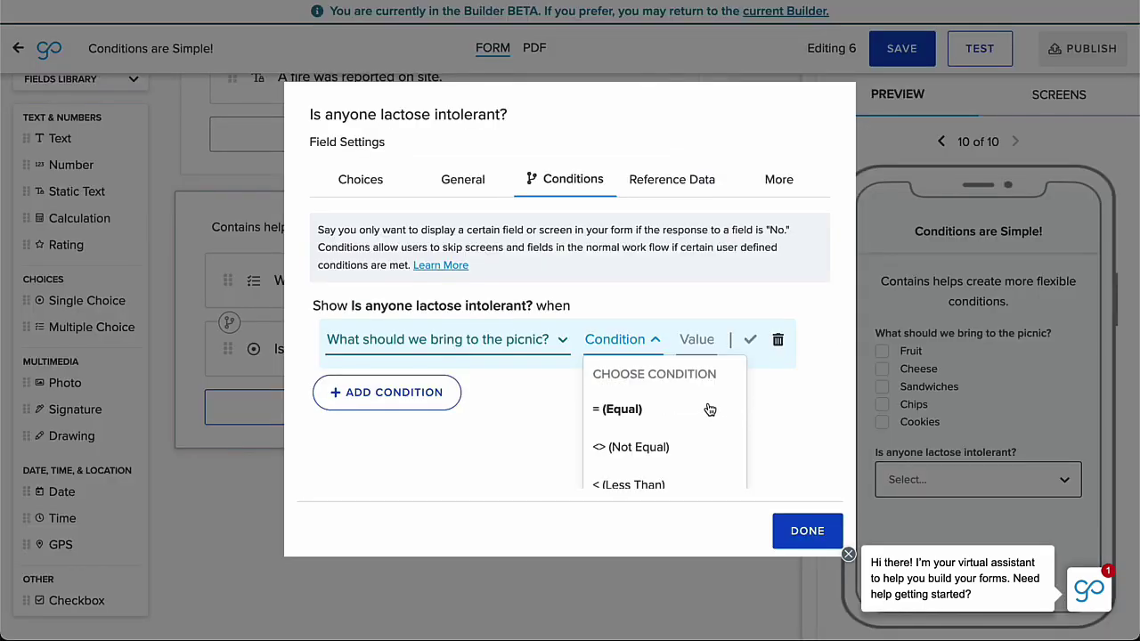
Set the lactose intolerance question to show when the picnic item choice is = (Equal) Cheese, and accept the condition.
left_click(704, 411)
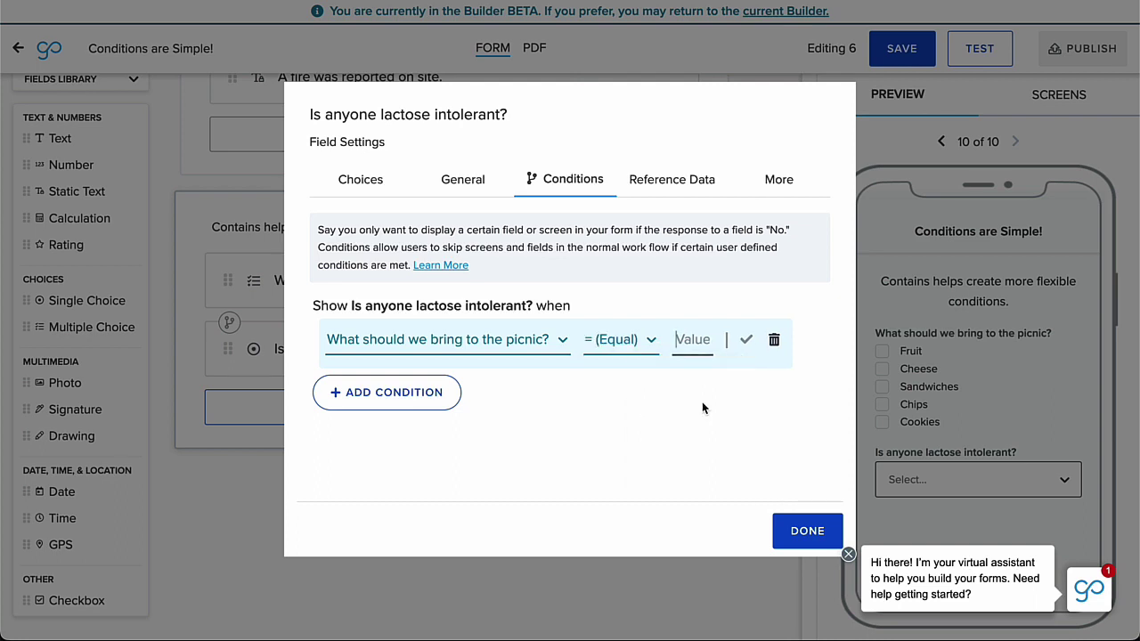
type("Cheese")
left_click(760, 339)
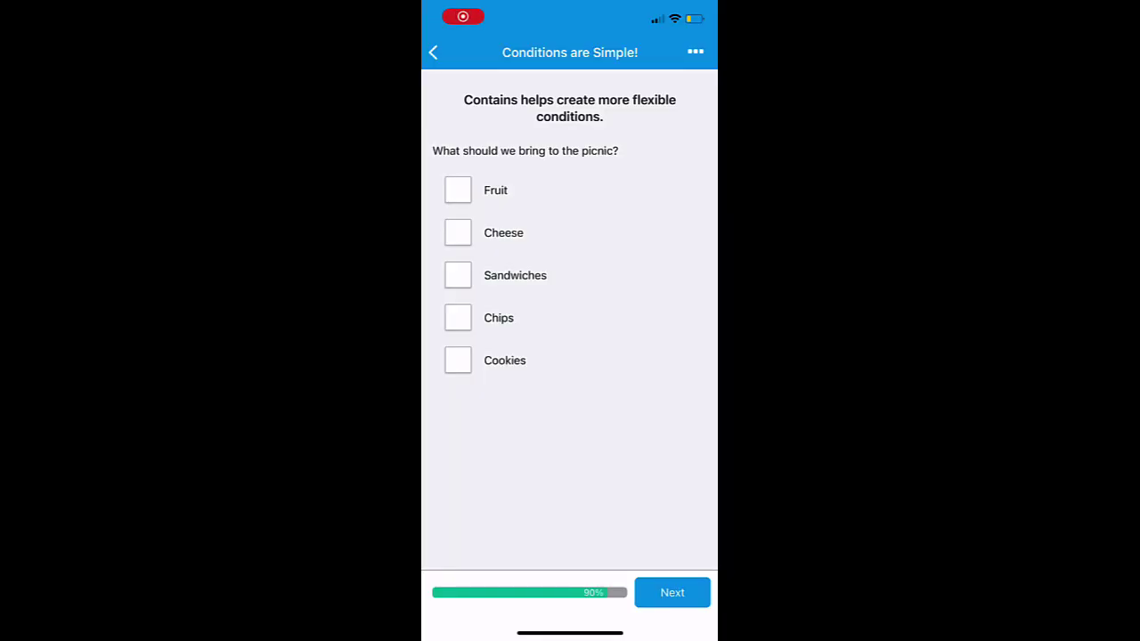
Test the lactose question in the mobile form by ticking Cheese and Chips, and in a fresh form Fruit, Cheese and Chips.
left_click(458, 233)
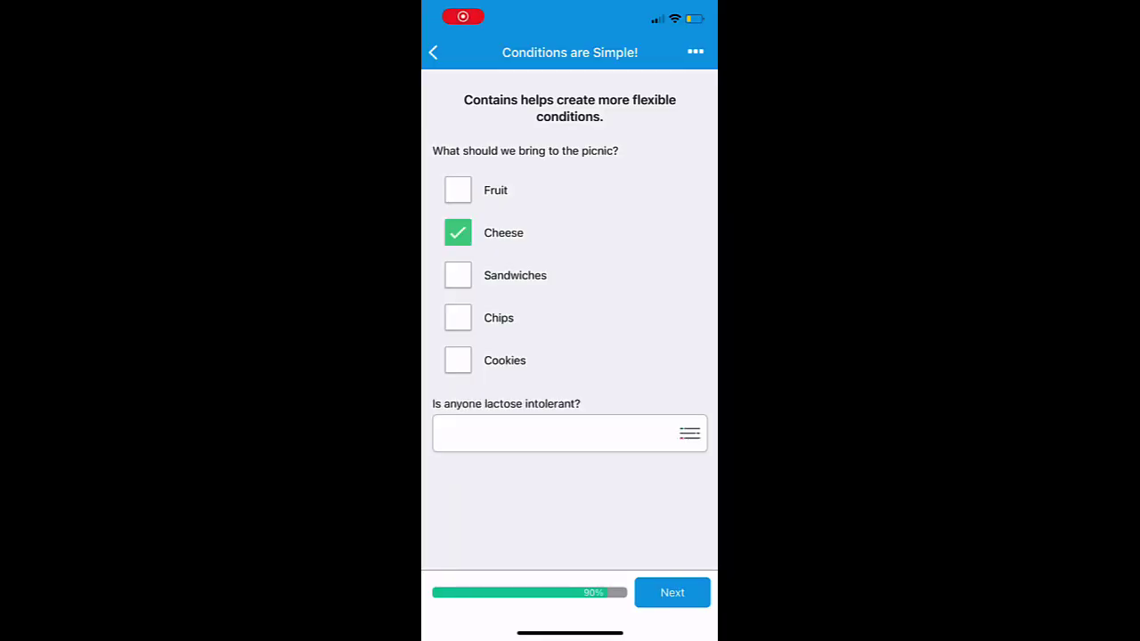
left_click(457, 318)
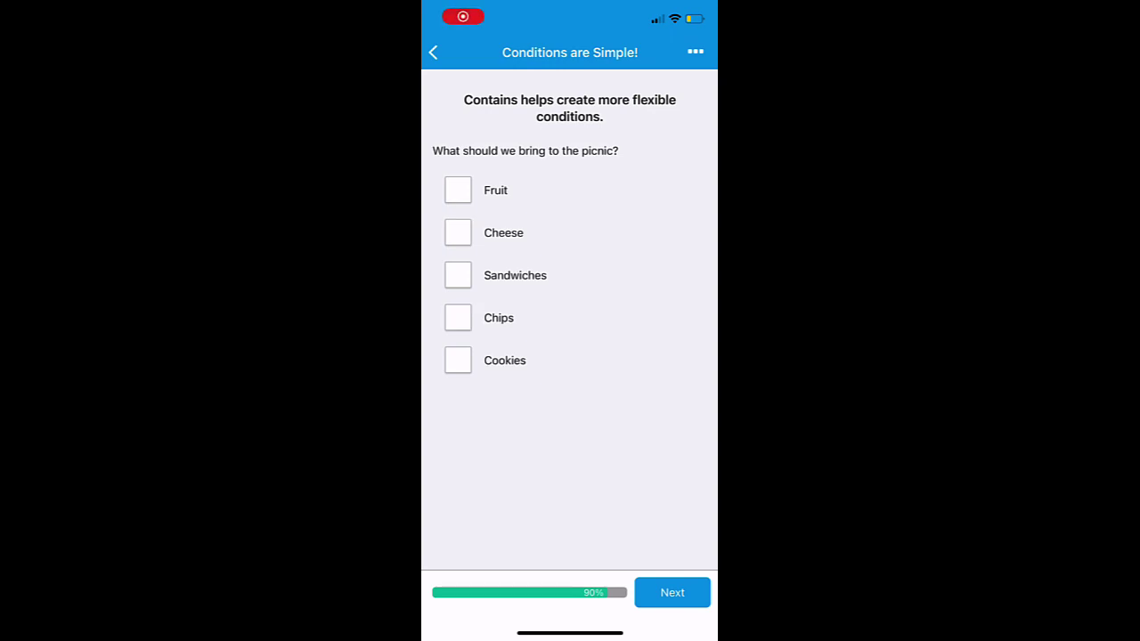
left_click(458, 190)
left_click(458, 232)
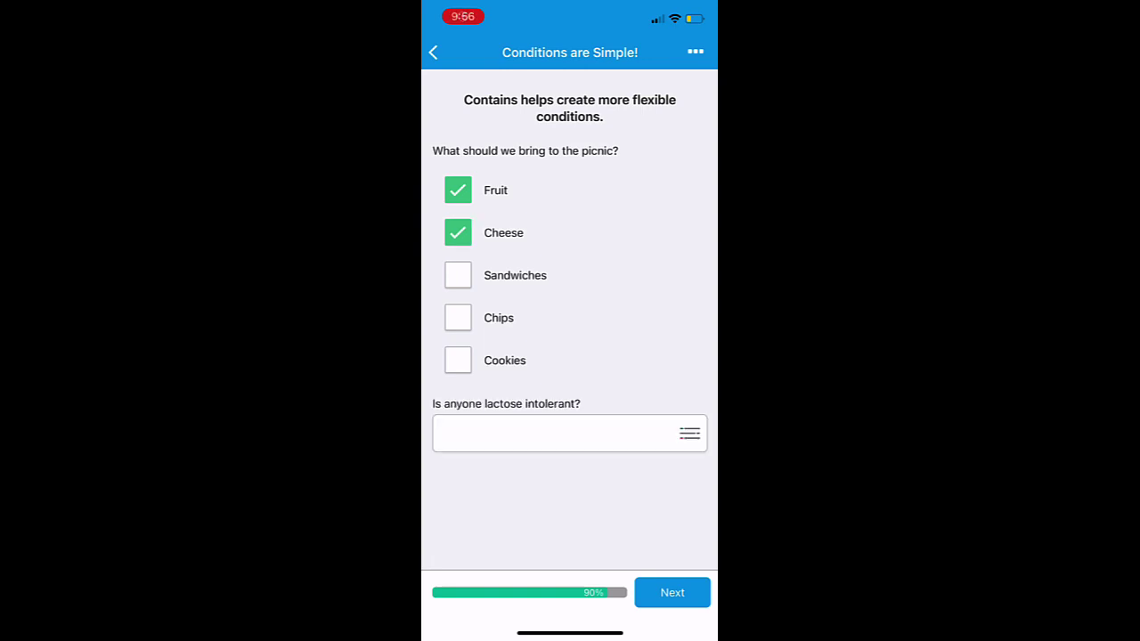
left_click(458, 318)
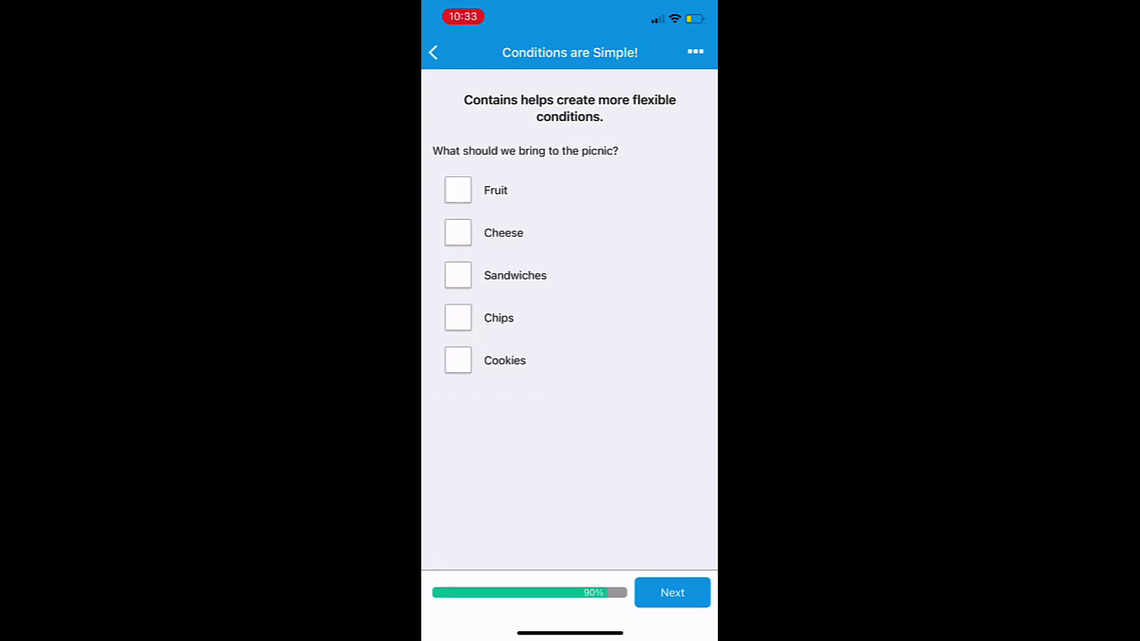
Test the gluten question by ticking Sandwiches, adding Cookies and clearing Sandwiches among the picnic items.
left_click(458, 275)
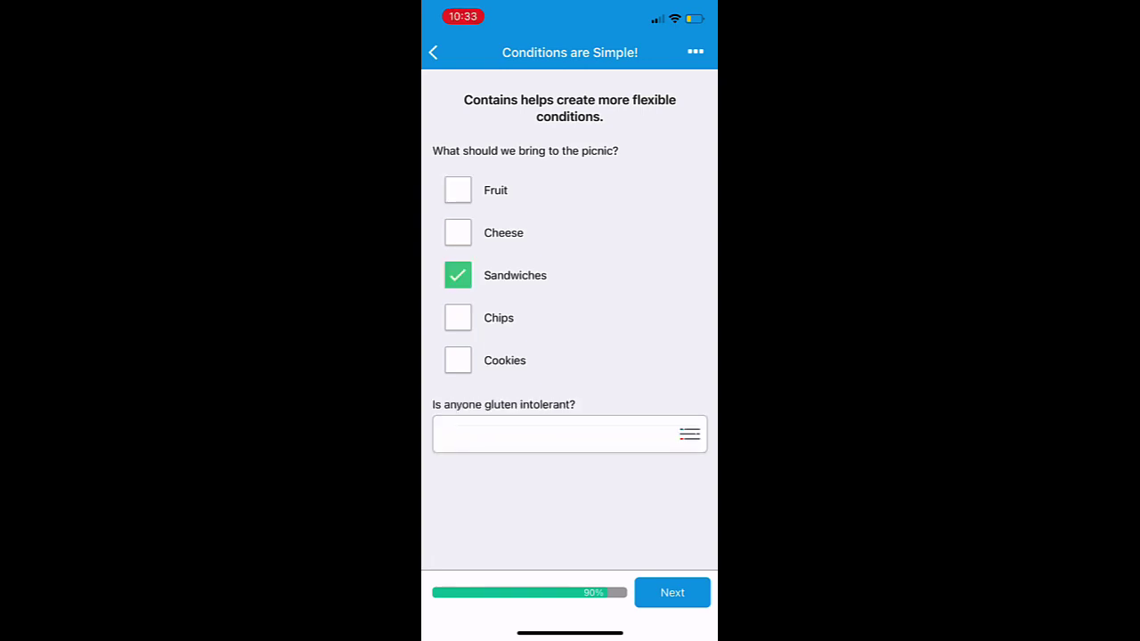
left_click(458, 360)
left_click(457, 275)
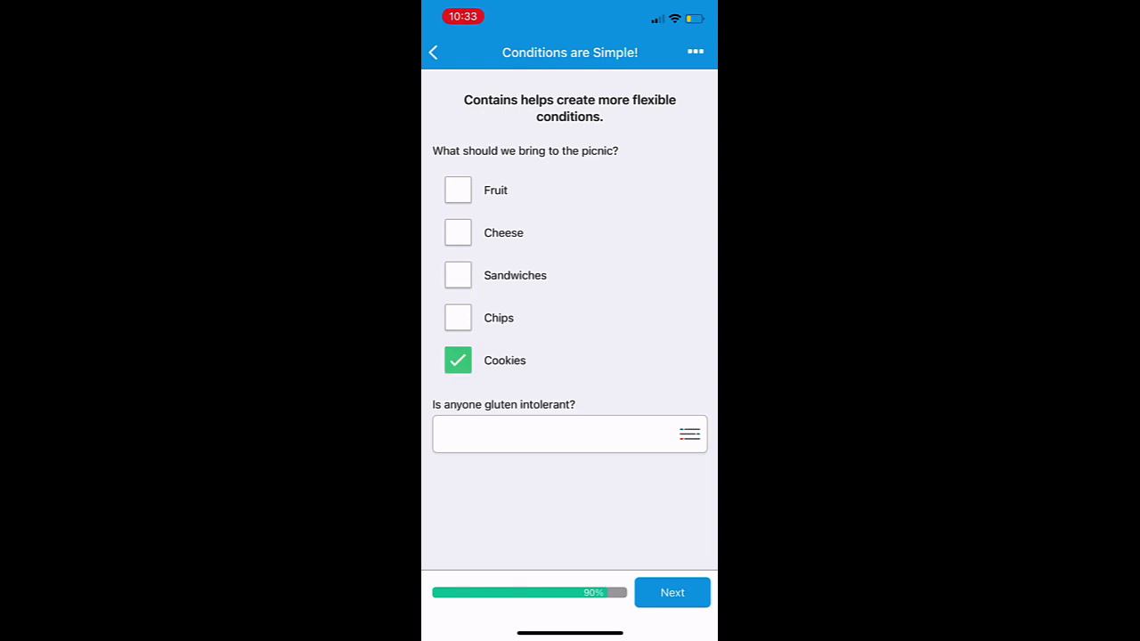
Add Cheese to the picnic items and answer Yes to both the lactose and gluten intolerance questions.
left_click(458, 233)
left_click(553, 433)
left_click(446, 120)
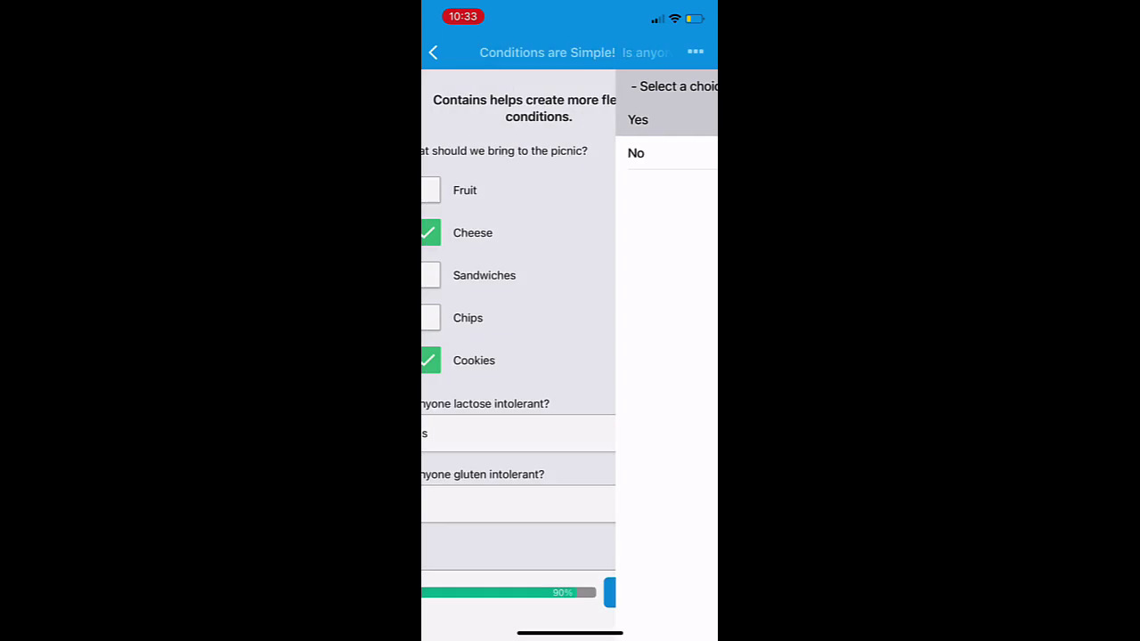
left_click(553, 504)
left_click(446, 119)
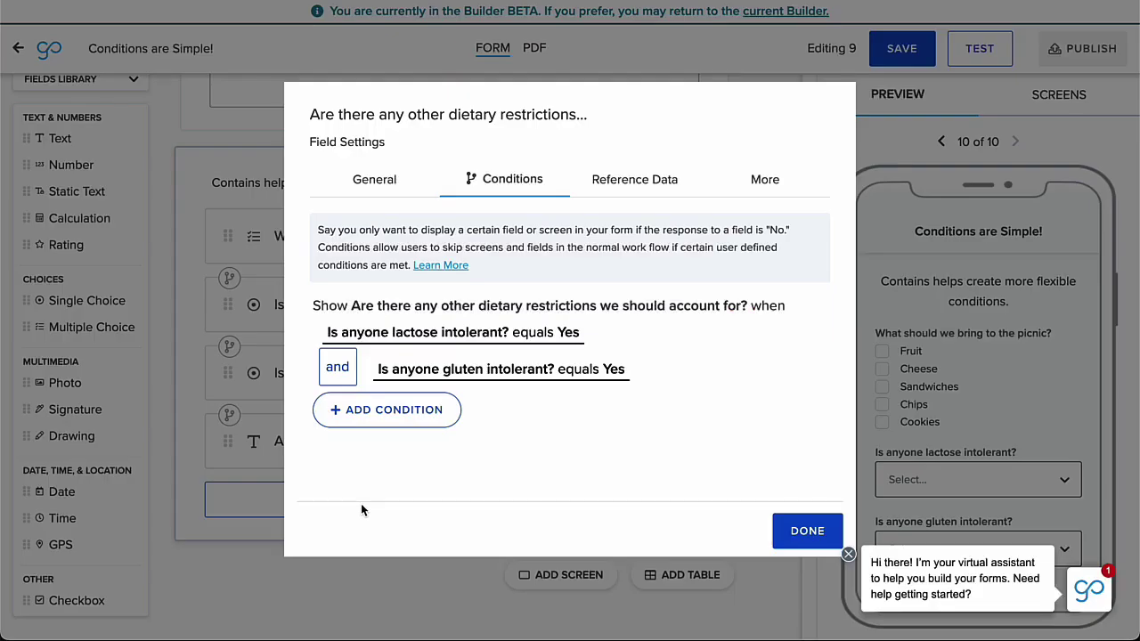
Add a third blank condition to the other dietary restrictions field, delete it, and close the field settings.
left_click(341, 409)
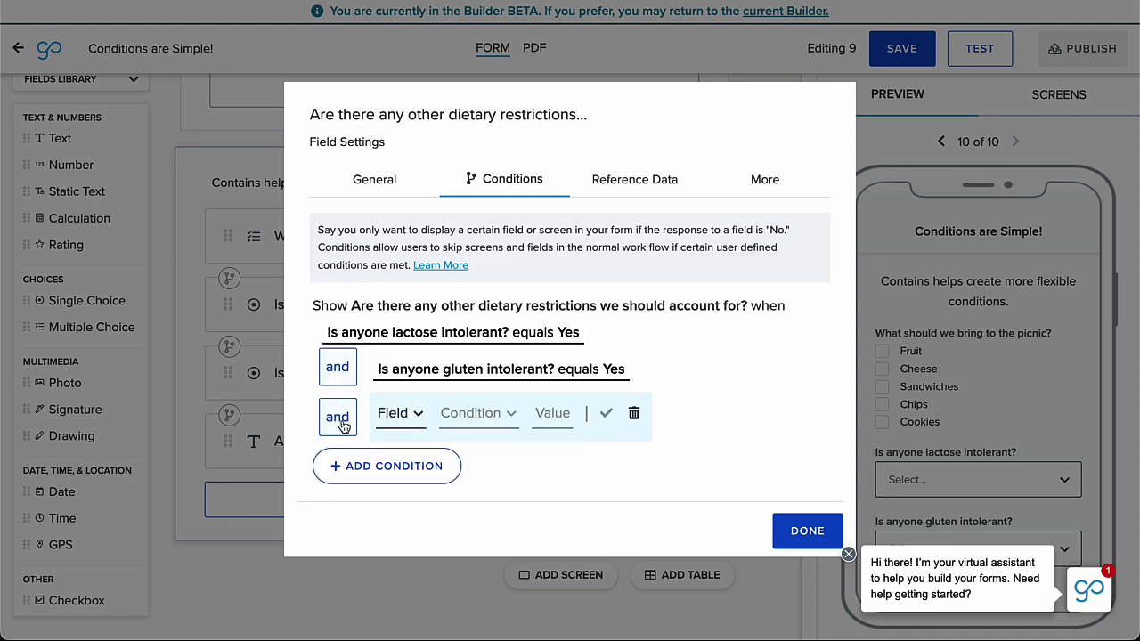
left_click(632, 412)
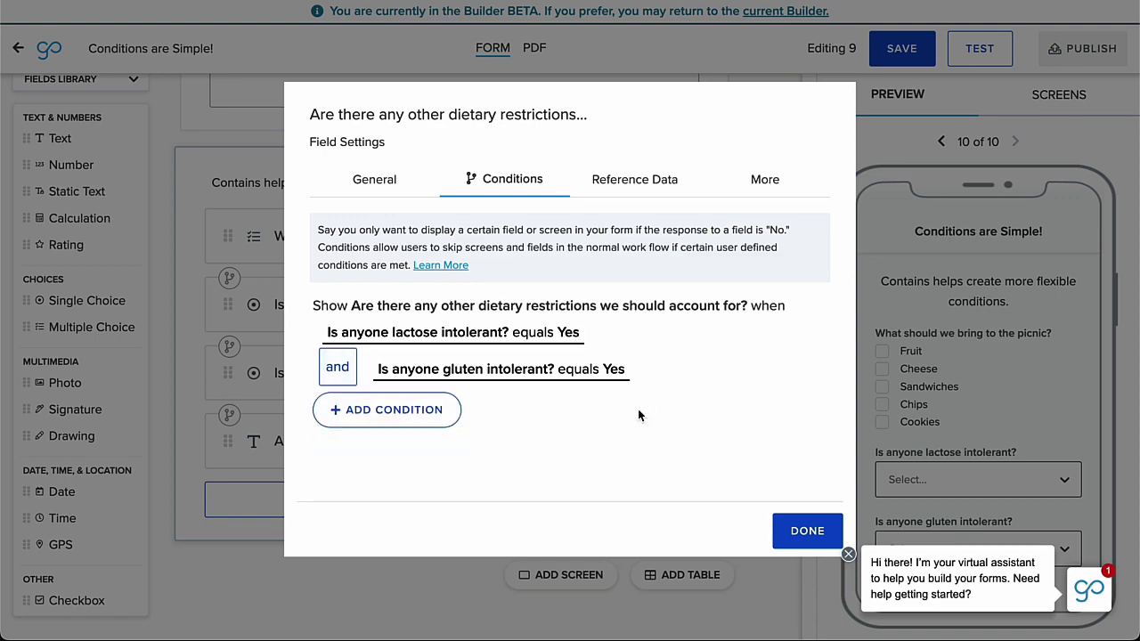
left_click(816, 537)
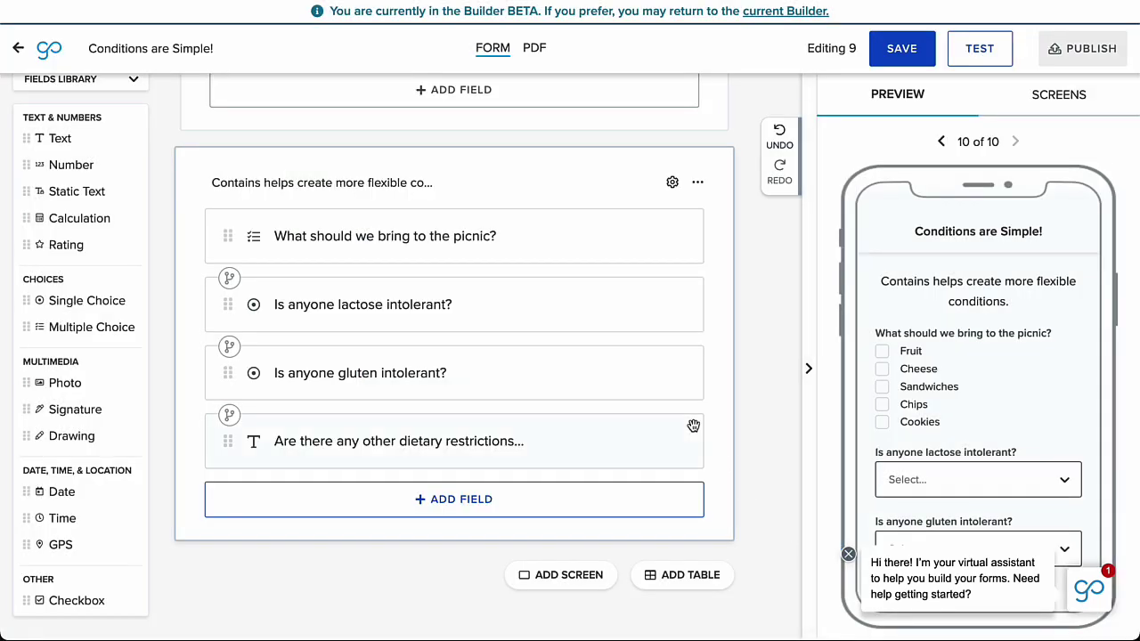
Review how the display conditions of the "Is anyone gluten intolerant?" field are combined, and close its settings.
left_click(678, 380)
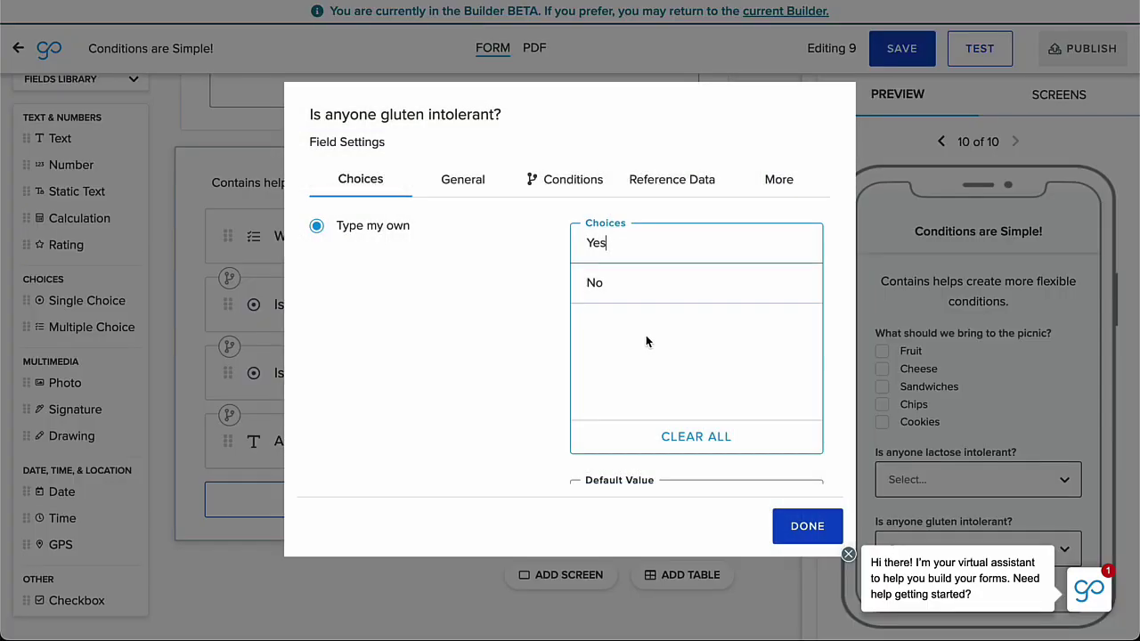
left_click(572, 185)
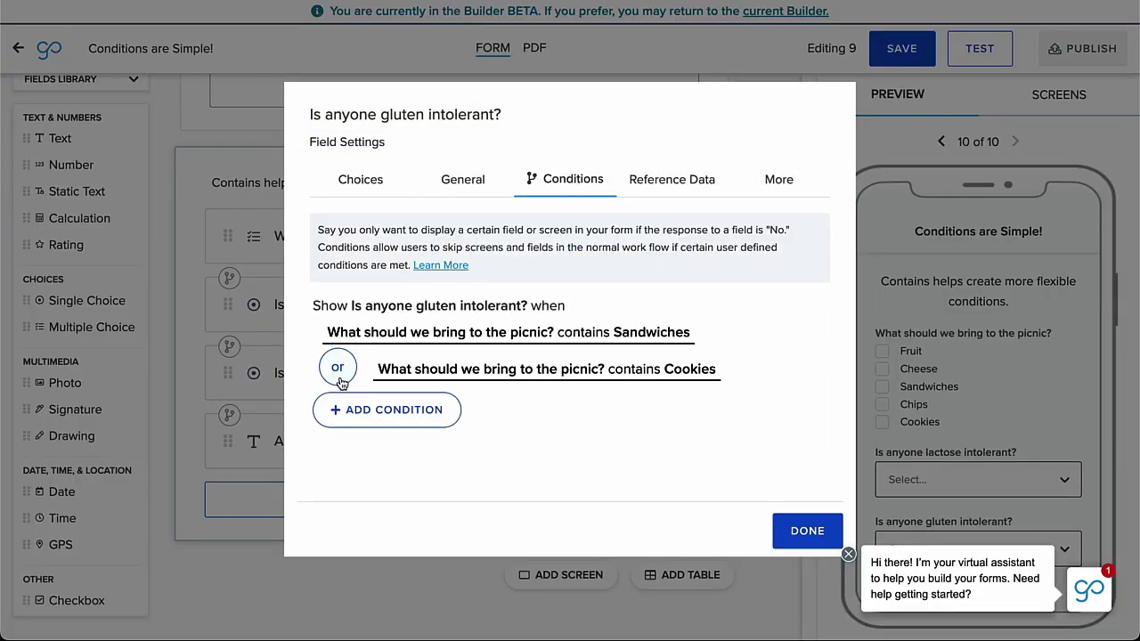
left_click(801, 526)
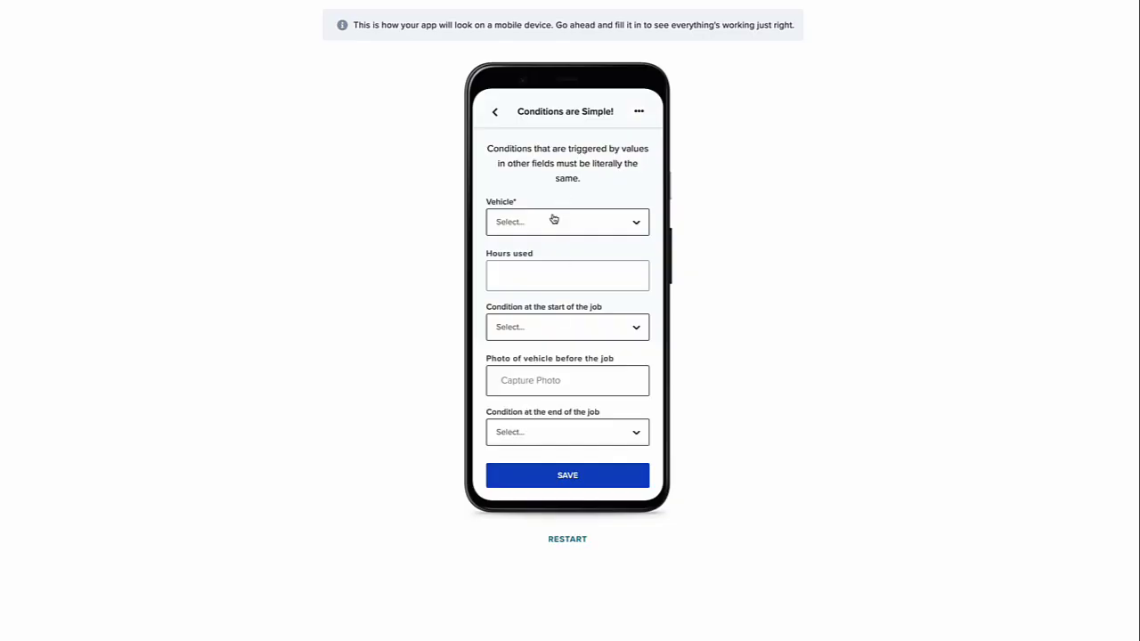
In the form test, choose Truck A as the vehicle and open the choices for its condition at the end of the job.
left_click(553, 219)
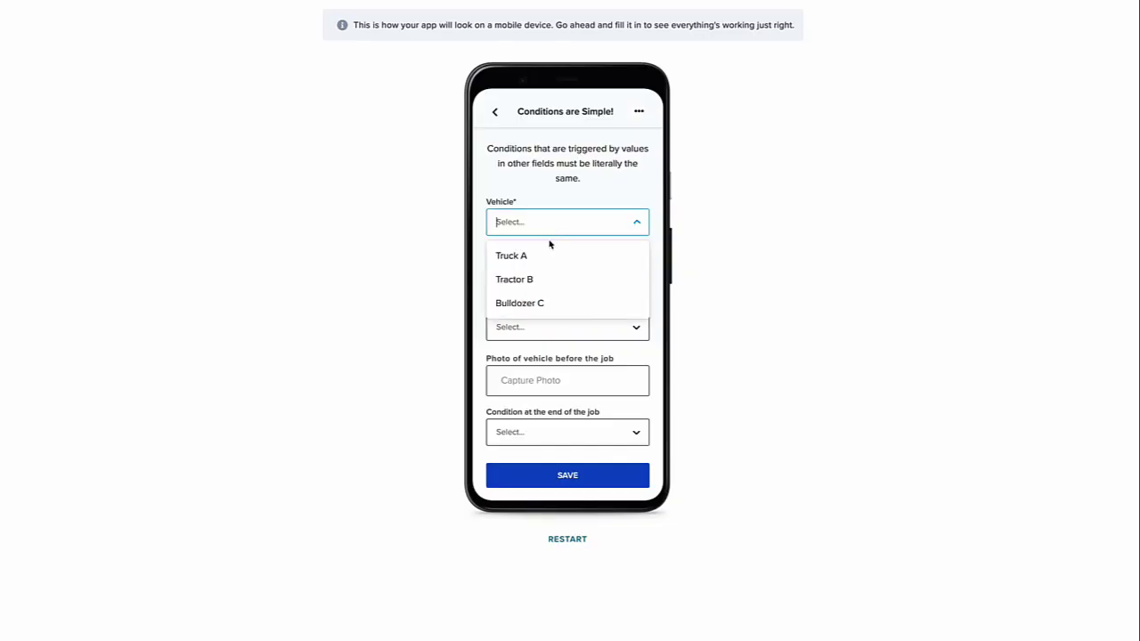
left_click(549, 257)
scroll(581, 388, "down", 1)
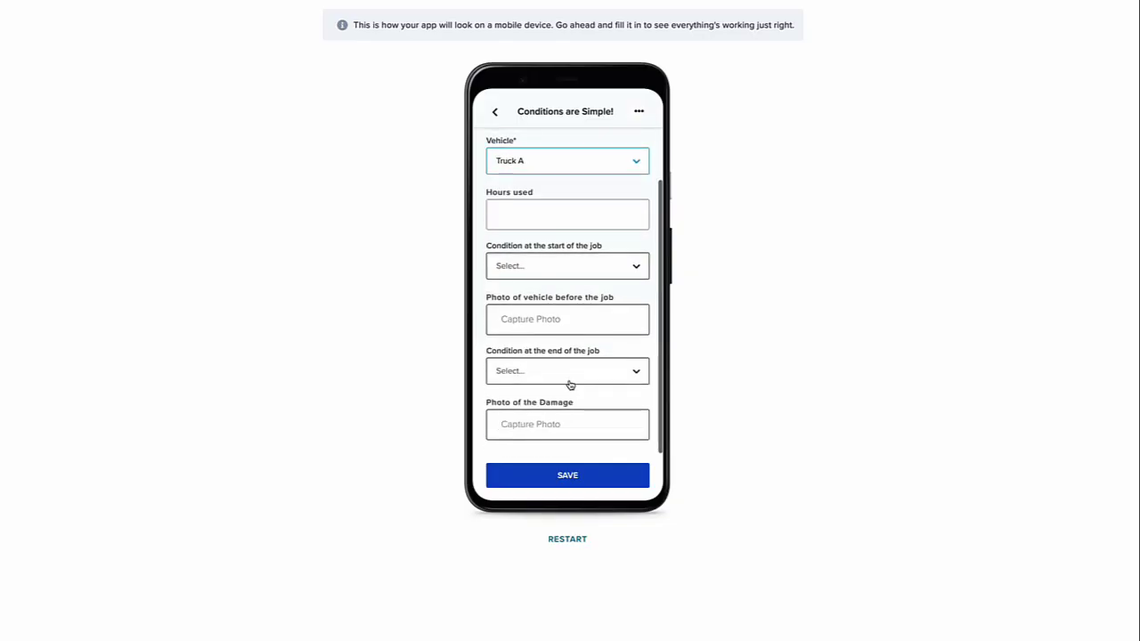
left_click(572, 378)
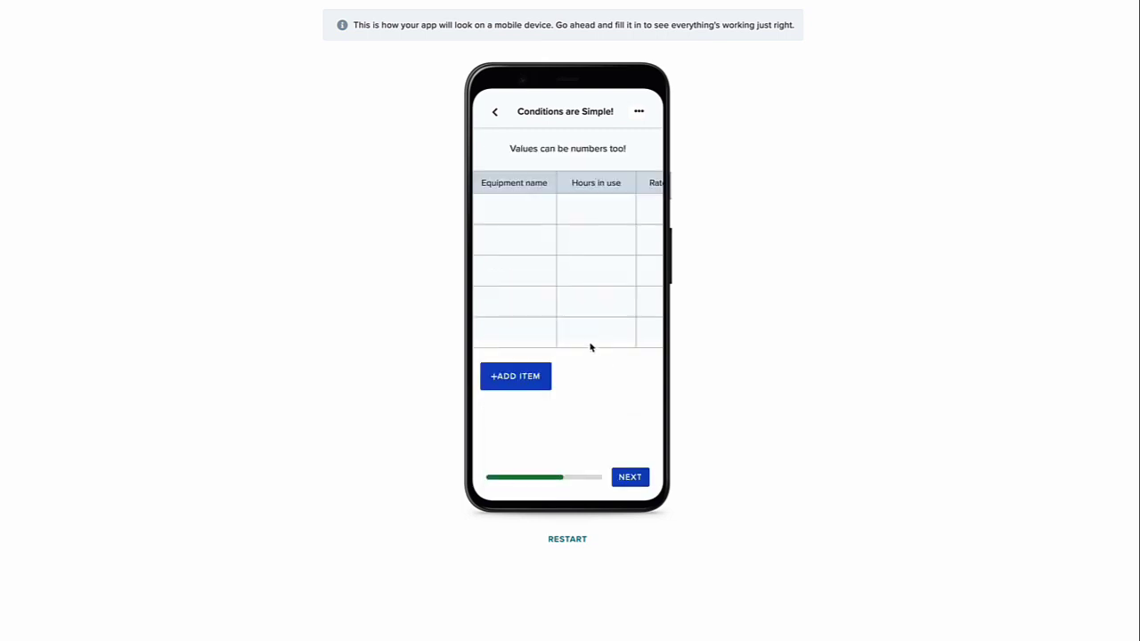
Add a Backhoe equipment item with 8 hours in use and a rate per hour of 1200, and save it.
left_click(527, 376)
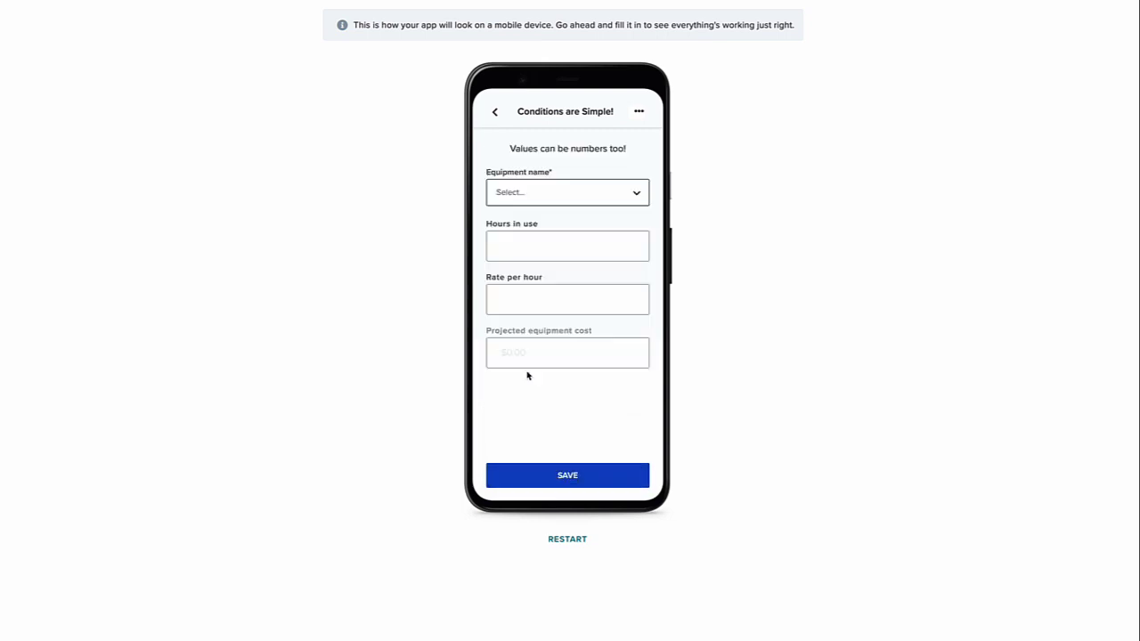
left_click(543, 200)
left_click(541, 225)
left_click(542, 245)
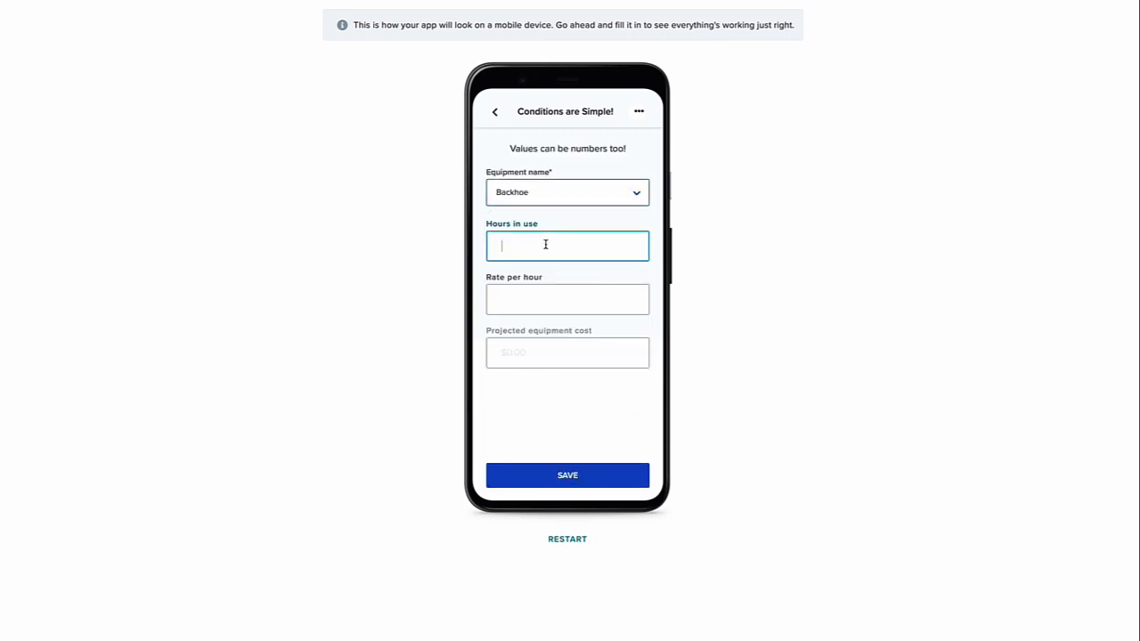
type("8")
key("Tab")
type("1200")
left_click(631, 474)
Advance past the Job Cost Summary, describe the site situation as "There was a small fire", and continue to the picnic screen.
left_click(630, 478)
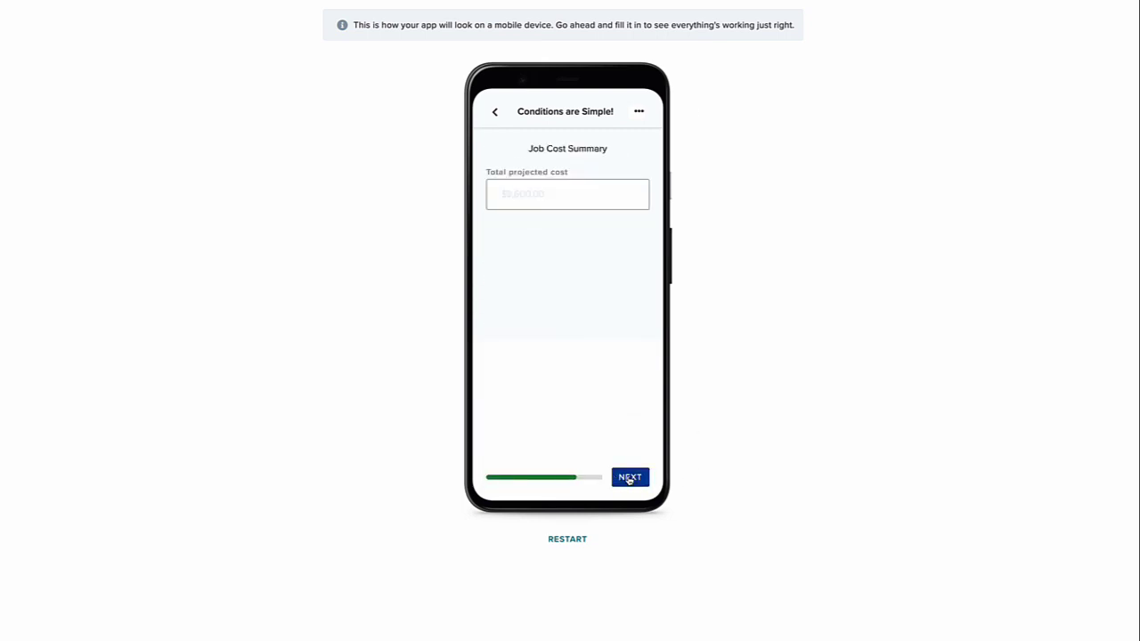
left_click(630, 479)
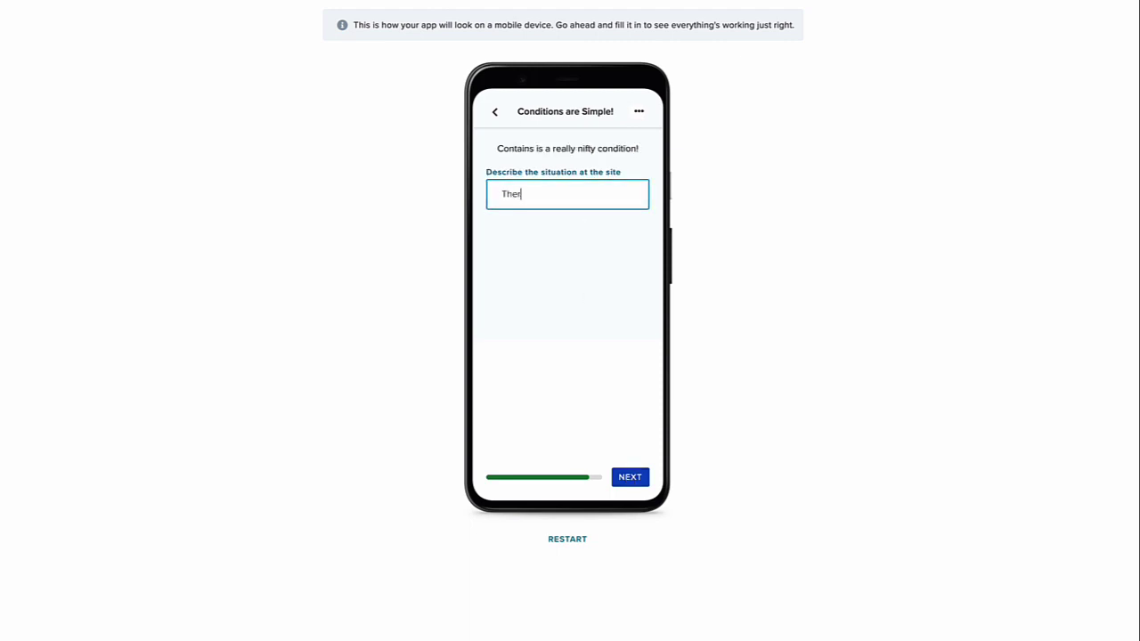
type("There was a small fire")
left_click(635, 481)
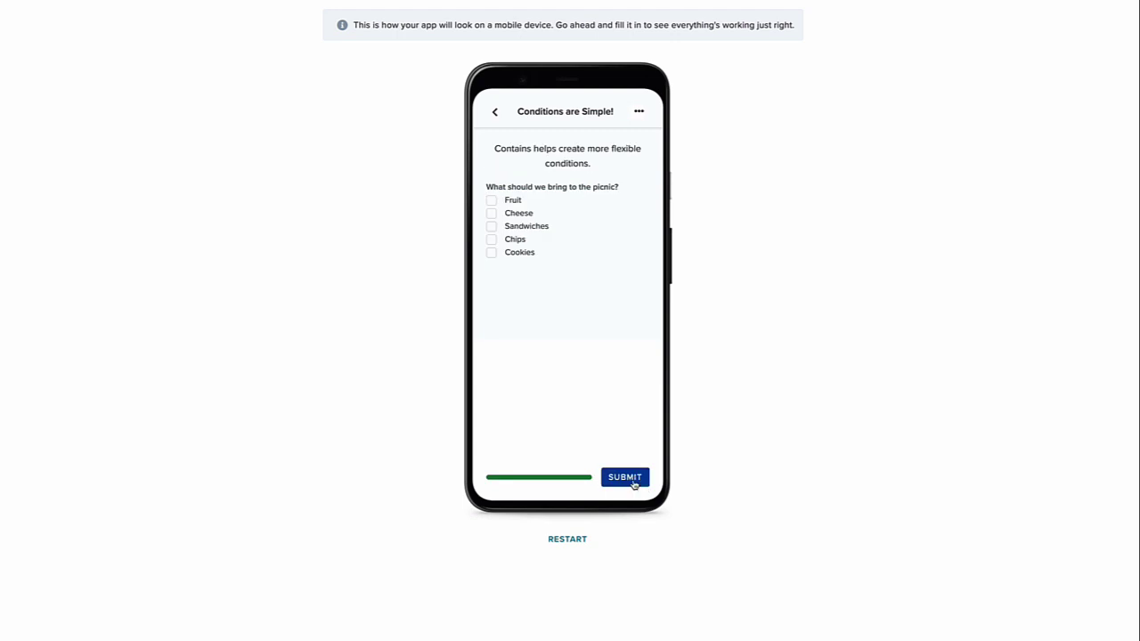
Tick Fruit, Cheese, Sandwiches, Chips and Cookies as the items to bring to the picnic.
left_click(492, 214)
left_click(491, 226)
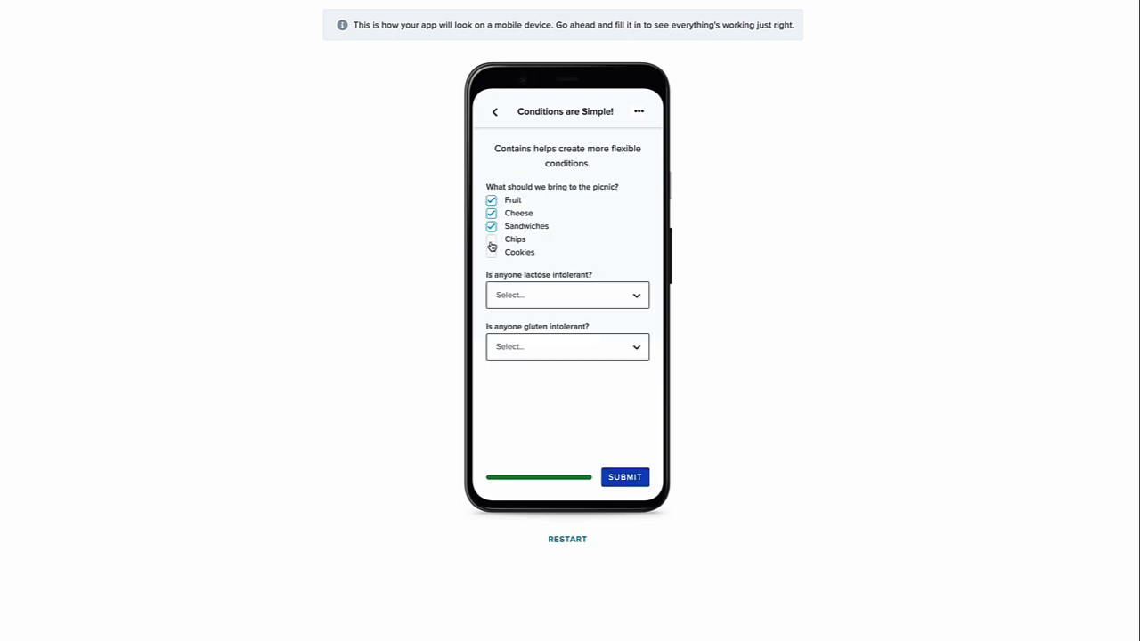
left_click(492, 240)
left_click(491, 252)
Answer Yes to the lactose and gluten intolerance questions and submit the test form.
left_click(527, 295)
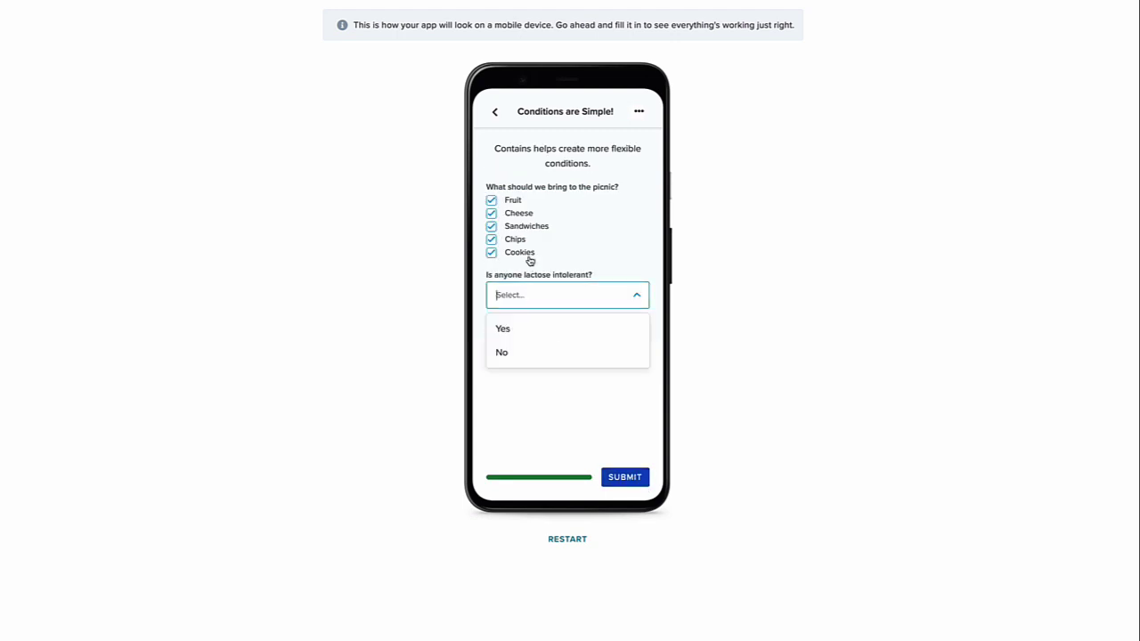
left_click(508, 329)
left_click(522, 347)
left_click(520, 380)
left_click(634, 481)
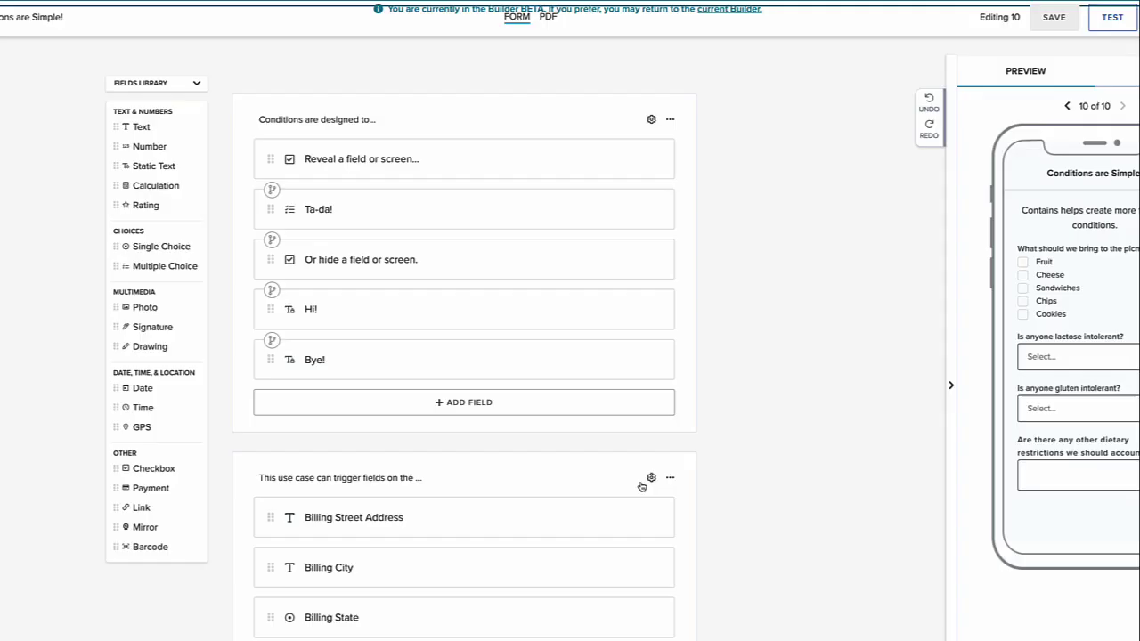